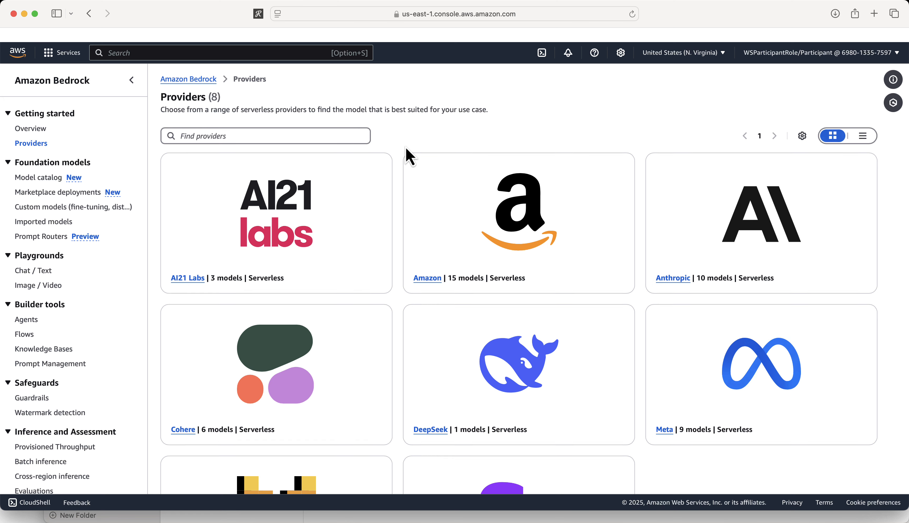
# Open Bedrock's model access page and start modifying access to the base models
pyautogui.scroll(-3, 408, 153)
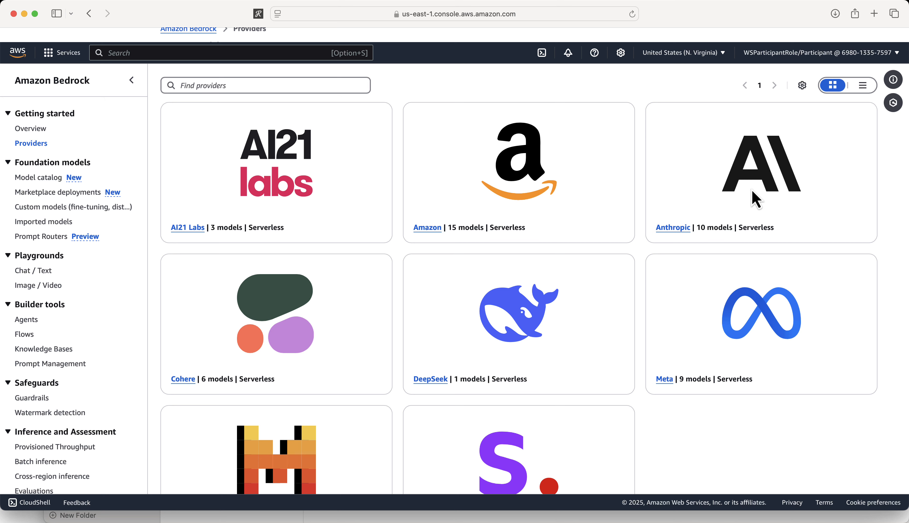
pyautogui.scroll(-3, 595, 361)
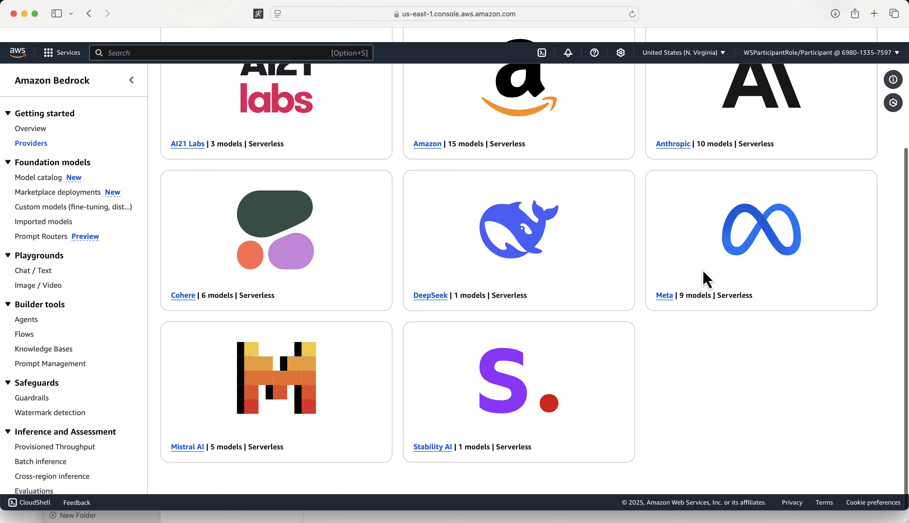
pyautogui.scroll(3, 490, 248)
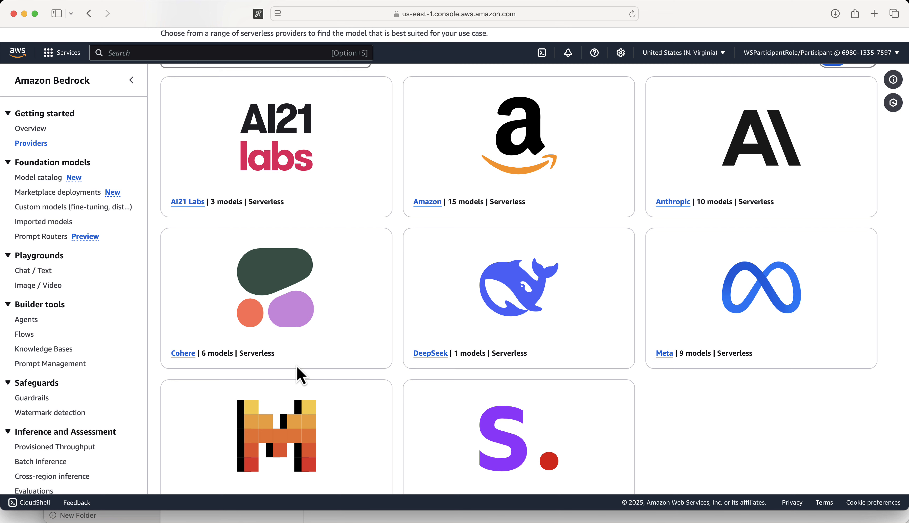
pyautogui.scroll(-3, 297, 375)
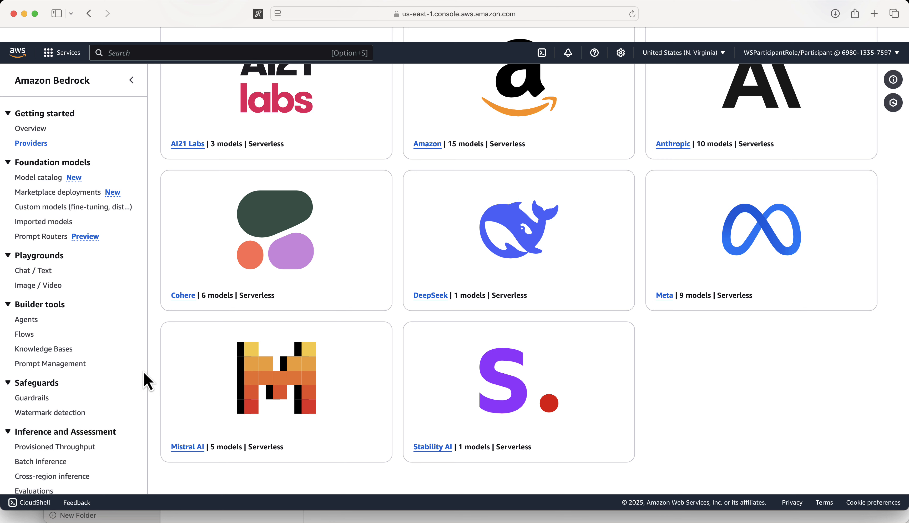
pyautogui.scroll(-5, 143, 372)
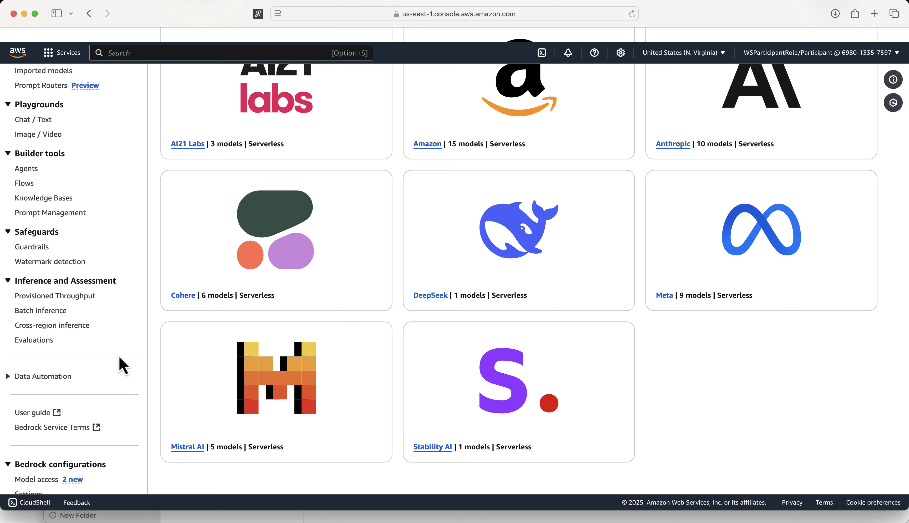
pyautogui.scroll(-1, 118, 363)
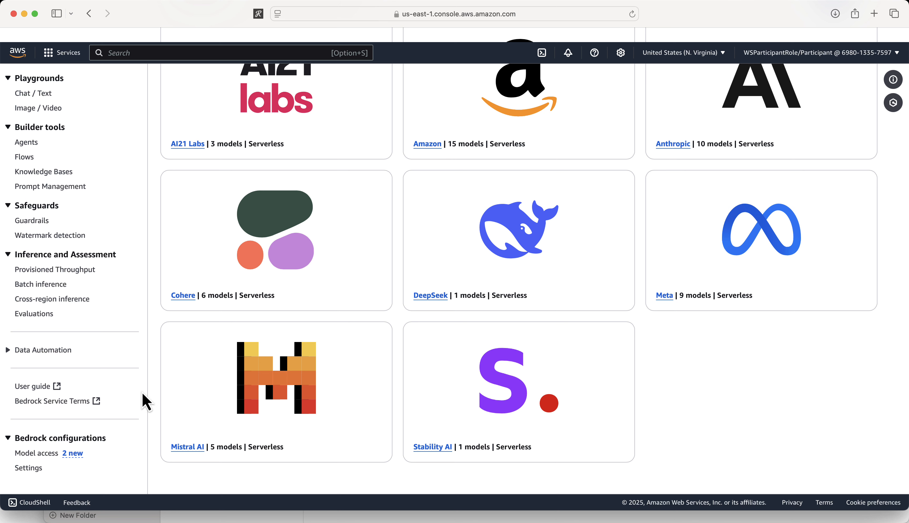
pyautogui.click(34, 453)
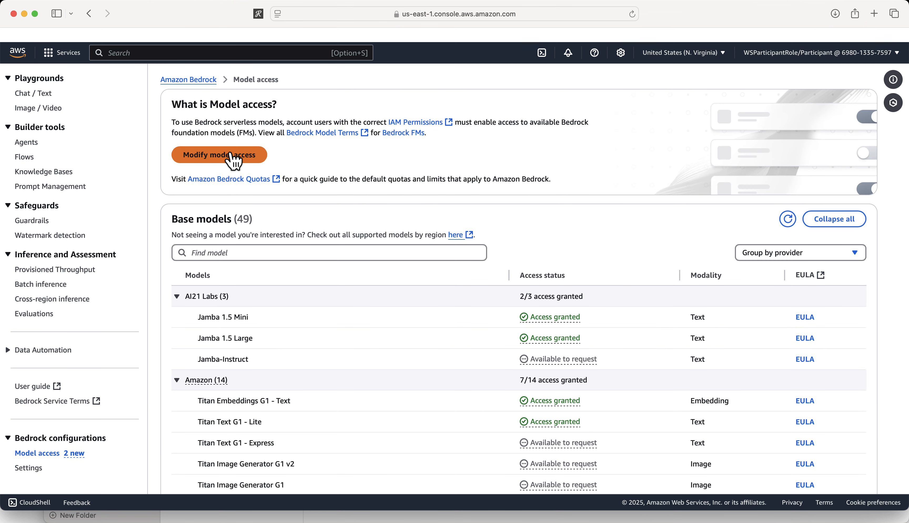
pyautogui.click(233, 157)
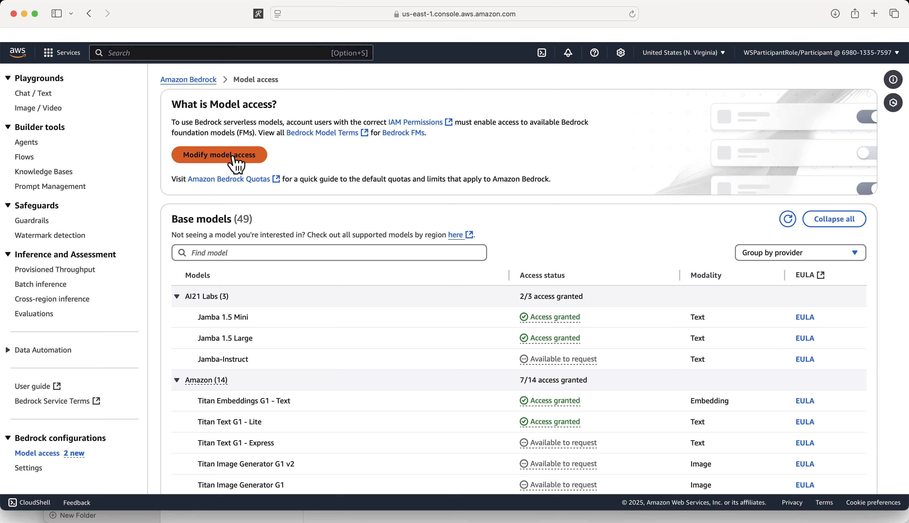
# Select AI21 Labs' Jamba-Instruct and Amazon's Titan Text G1 - Express, Titan Image Generator G1 v2 and Titan Image Generator G1 for access
pyautogui.scroll(-3, 265, 209)
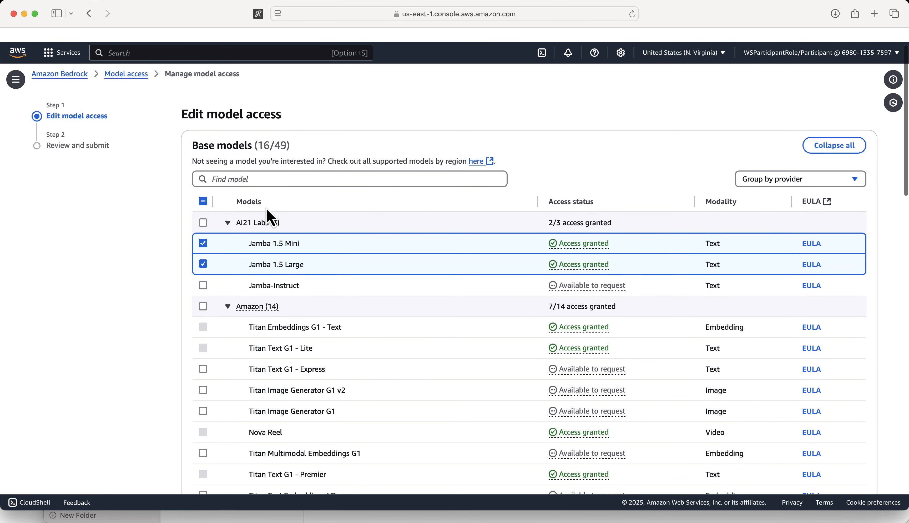
pyautogui.scroll(2, 263, 204)
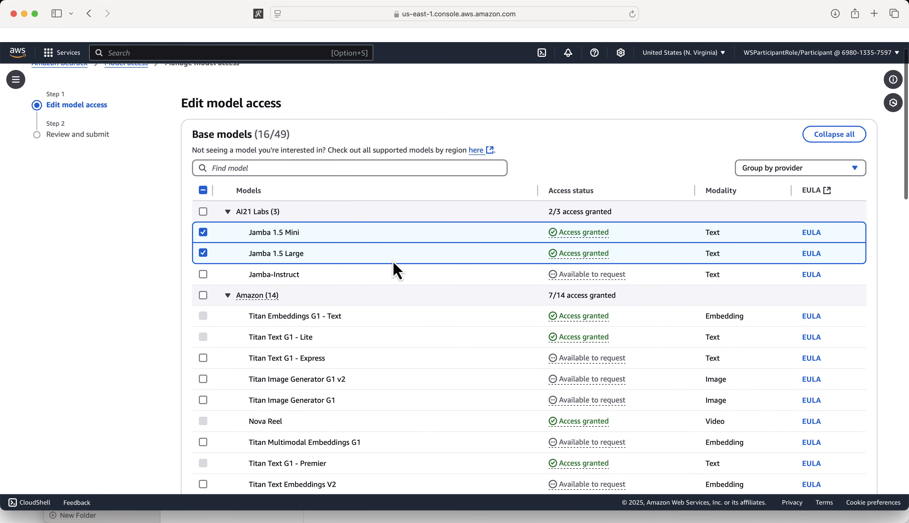
pyautogui.click(203, 275)
pyautogui.scroll(-5, 256, 304)
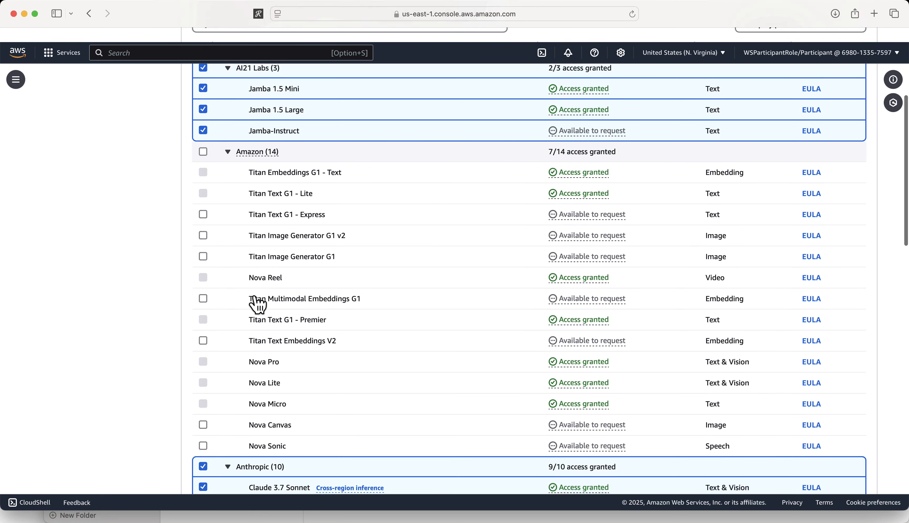
pyautogui.click(203, 175)
pyautogui.click(203, 195)
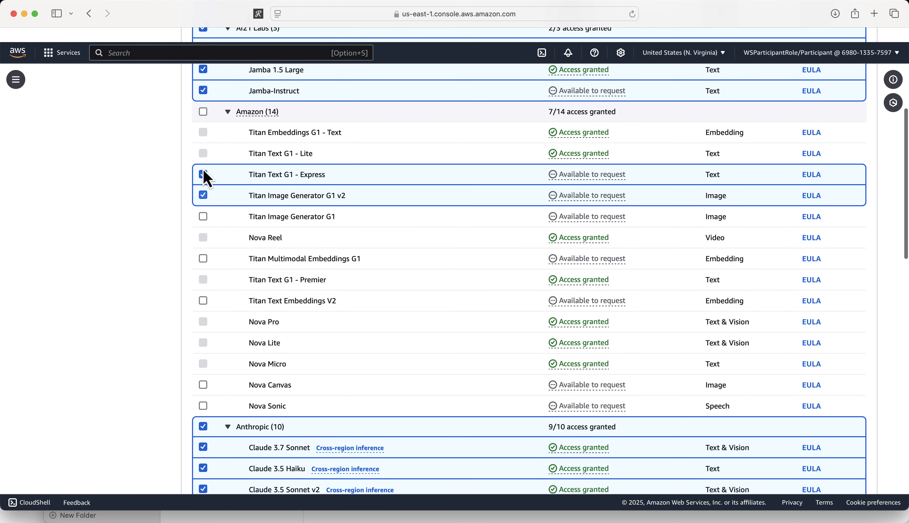
pyautogui.click(203, 216)
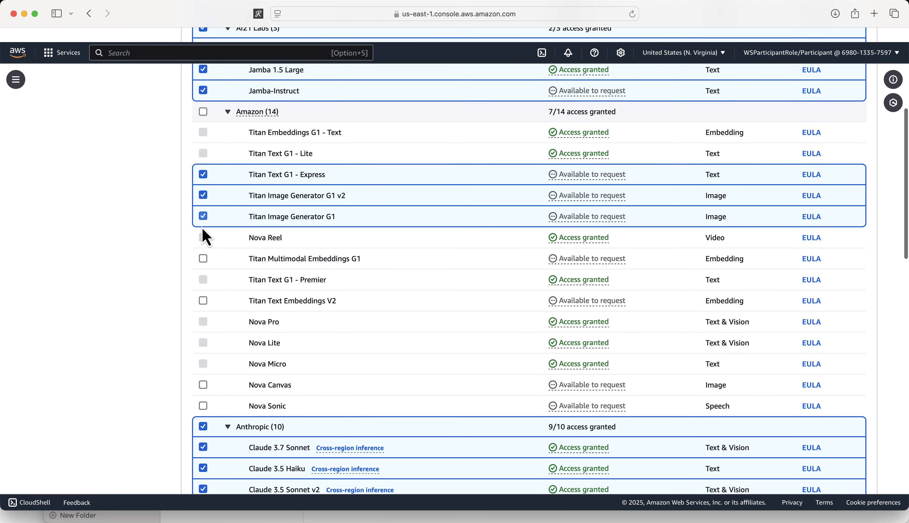
# Add Amazon's Titan Multimodal Embeddings G1, Titan Text Embeddings V2, Nova Canvas and Nova Sonic to the selection
pyautogui.click(204, 259)
pyautogui.click(203, 300)
pyautogui.scroll(-4, 227, 382)
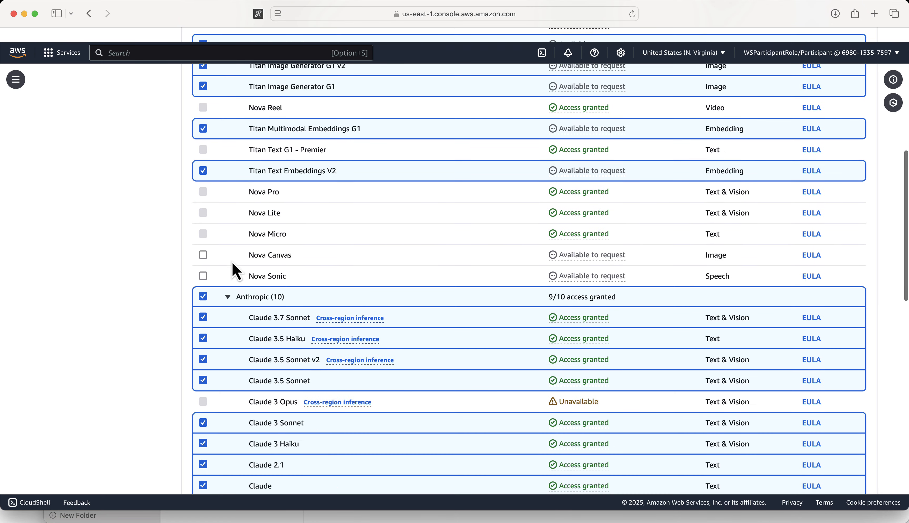
pyautogui.click(204, 255)
pyautogui.click(203, 276)
# Select Cohere's Command R, Embed English, Embed Multilingual, Command and Command Light models for access
pyautogui.scroll(-10, 246, 322)
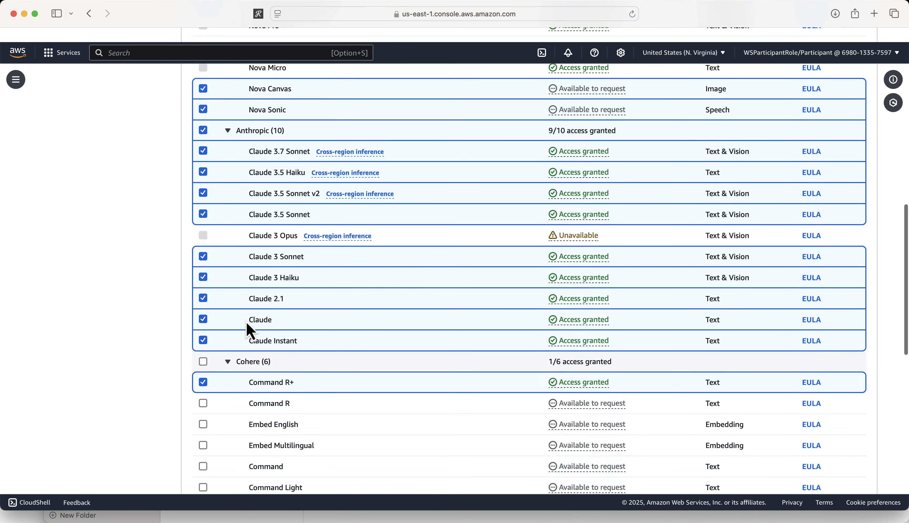
pyautogui.click(202, 198)
pyautogui.click(202, 219)
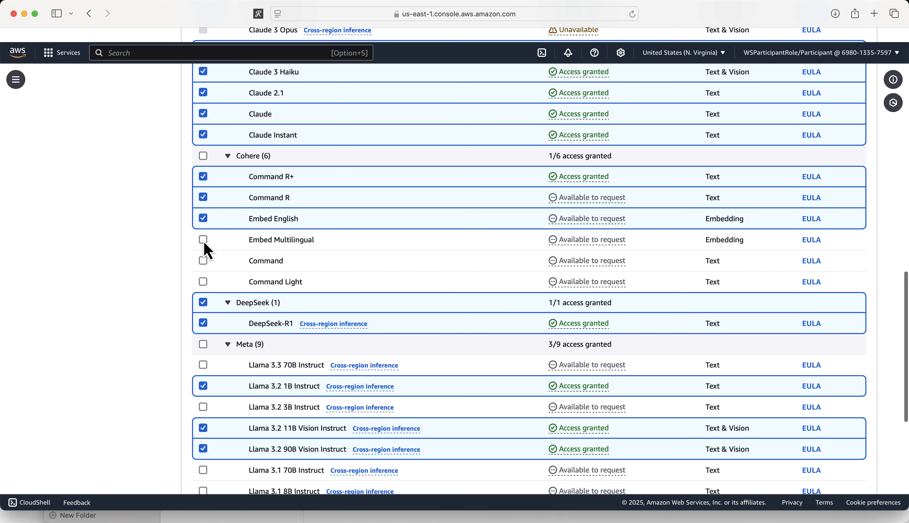
pyautogui.click(203, 239)
pyautogui.click(203, 260)
pyautogui.click(203, 282)
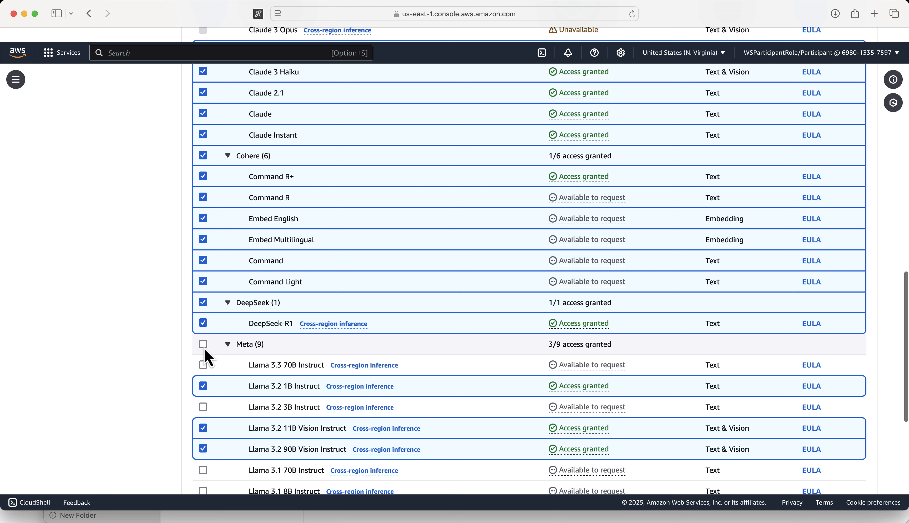
# Select Meta's Llama 3.3 70B, 3.2 3B, 3.1 70B, 3.1 8B, 3 8B and 3 70B Instruct models for access
pyautogui.click(203, 366)
pyautogui.scroll(-2, 209, 375)
pyautogui.click(203, 334)
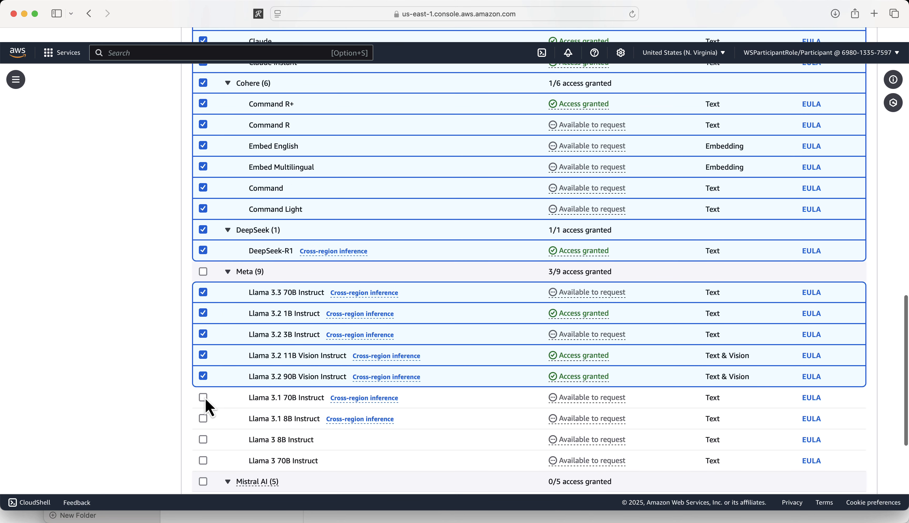
pyautogui.click(203, 397)
pyautogui.click(203, 419)
pyautogui.click(203, 439)
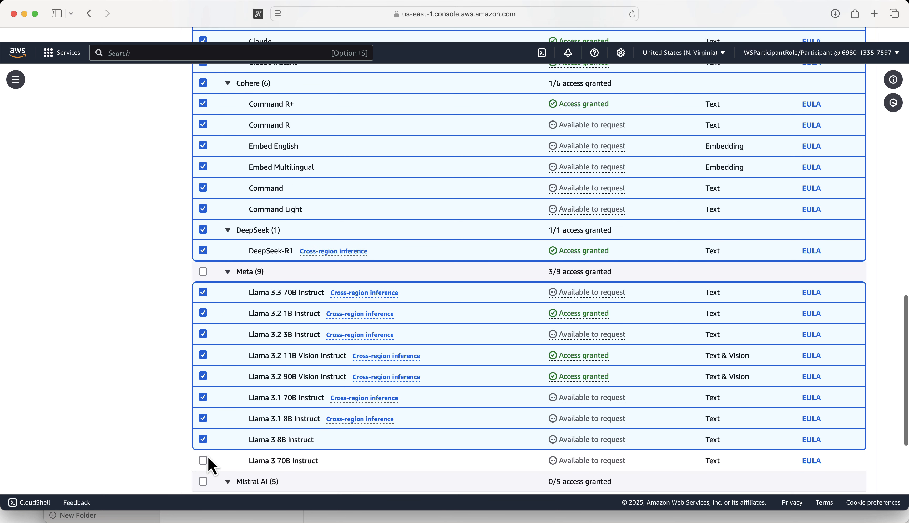
pyautogui.scroll(-4, 209, 456)
pyautogui.click(203, 319)
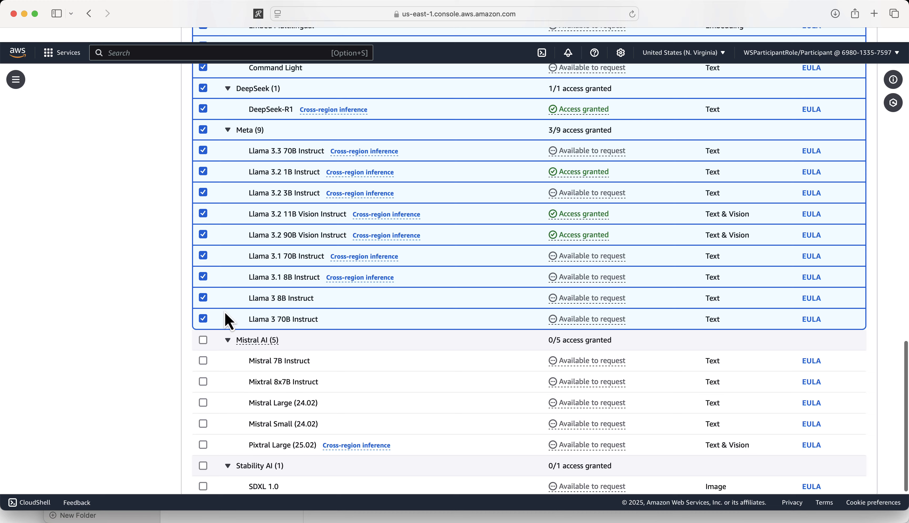
# Continue to the review of the model access modifications and submit the request
pyautogui.scroll(-2, 433, 271)
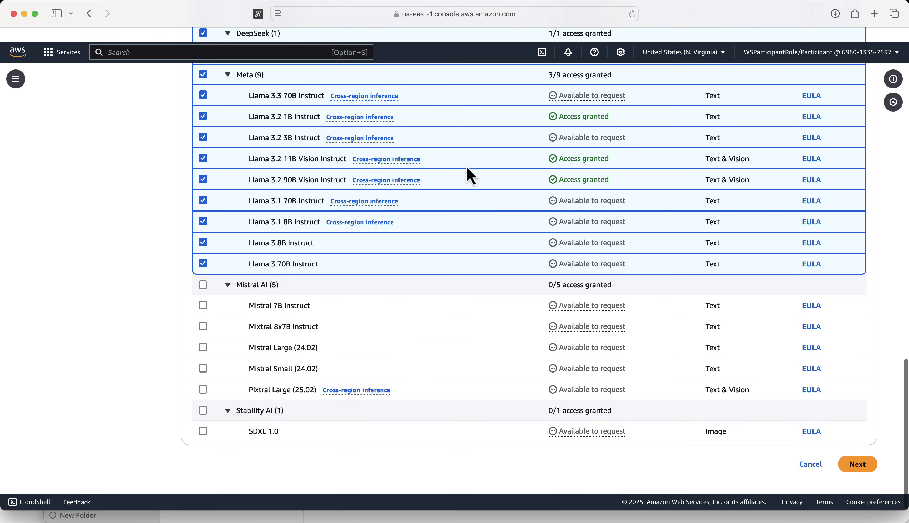
pyautogui.scroll(15, 468, 228)
pyautogui.scroll(-20, 469, 234)
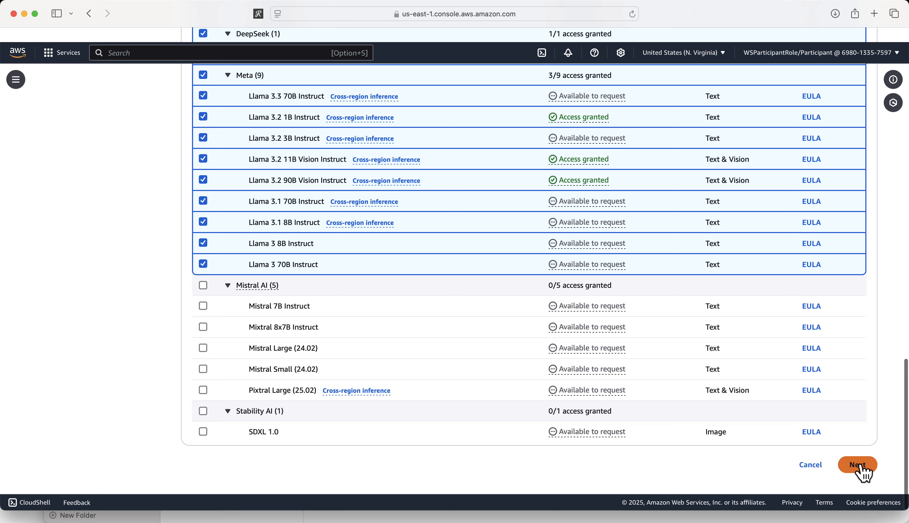
pyautogui.click(861, 467)
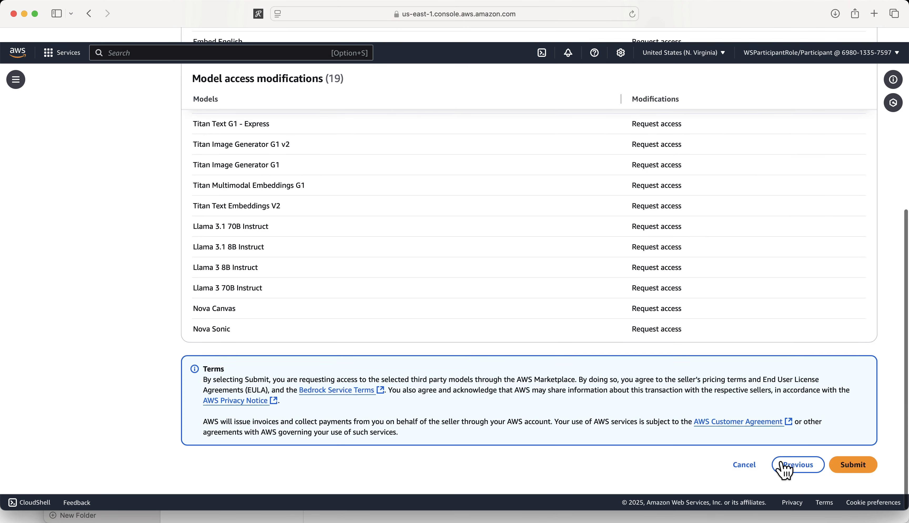
pyautogui.click(858, 467)
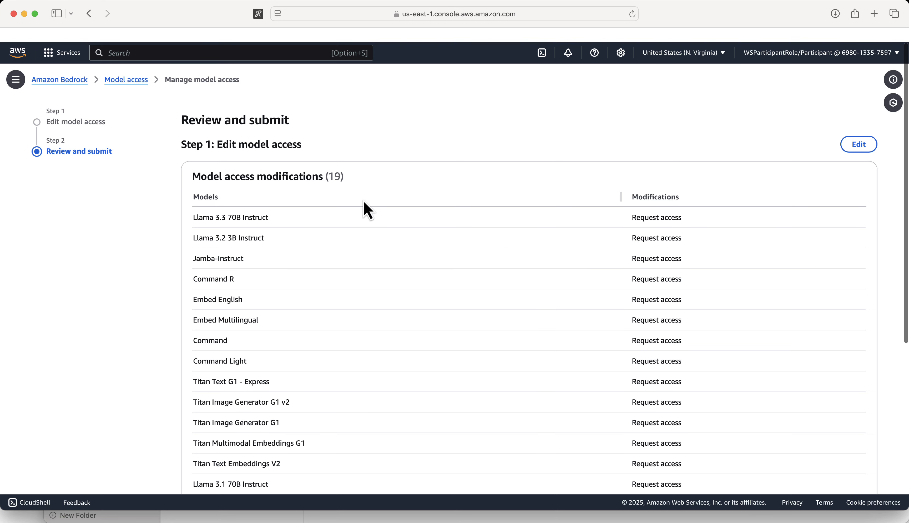
# Return to the model access overview and check the access status of the requested base models
pyautogui.click(122, 82)
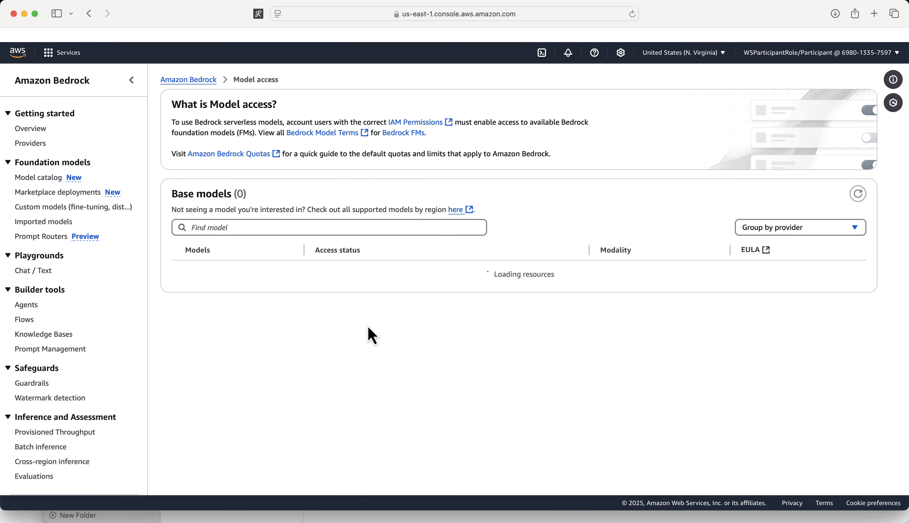
pyautogui.scroll(-5, 439, 319)
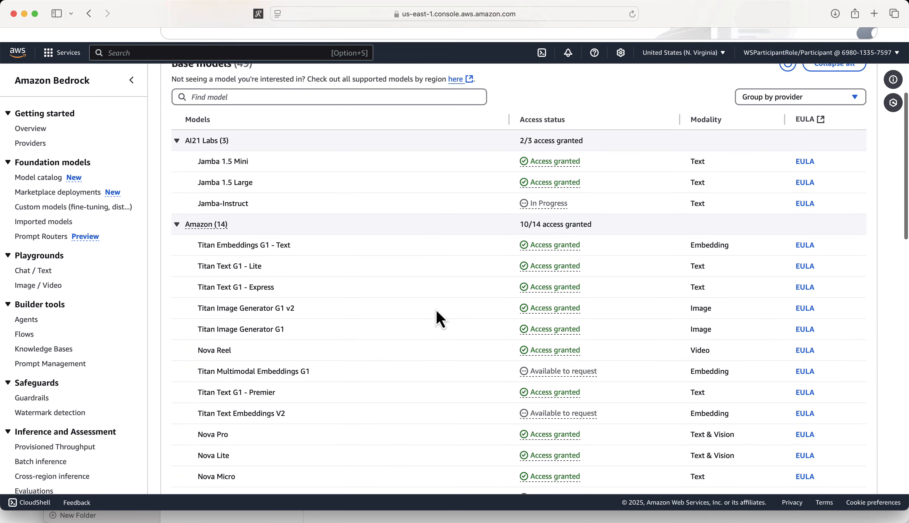
pyautogui.scroll(-3, 545, 339)
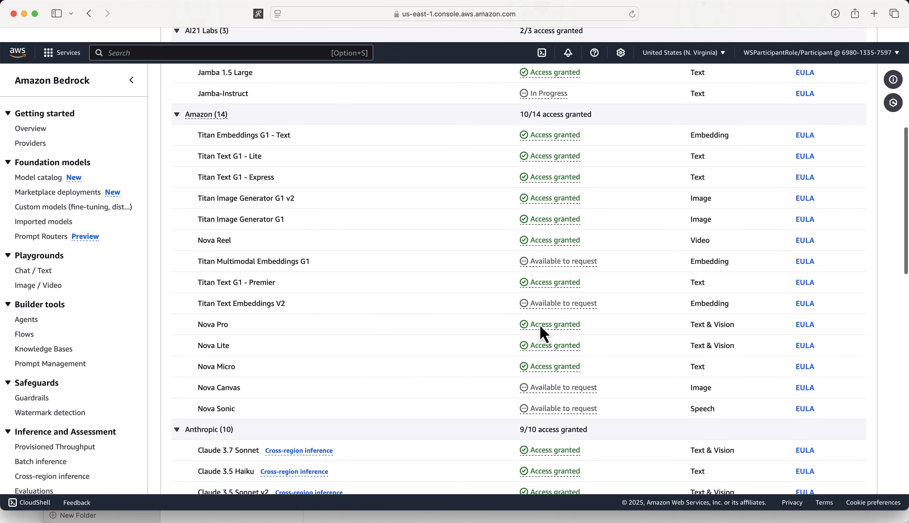
pyautogui.scroll(-3, 563, 348)
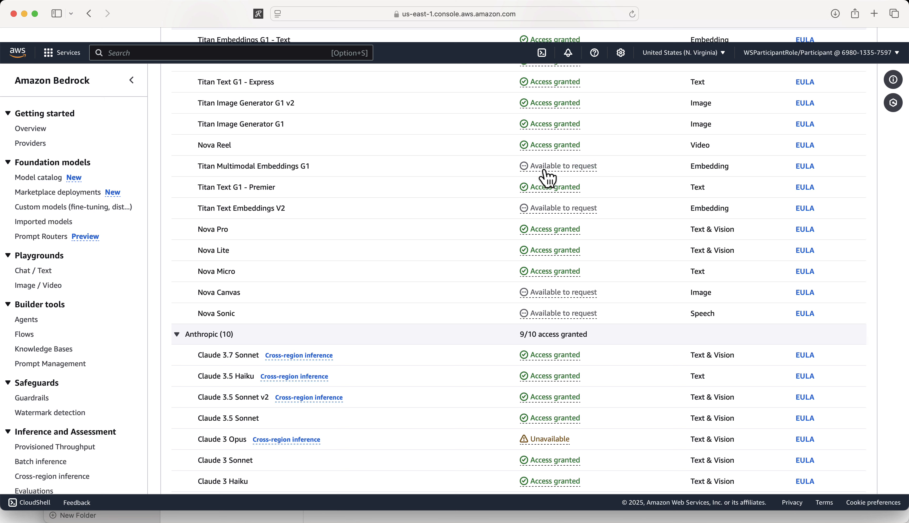
pyautogui.scroll(-15, 375, 300)
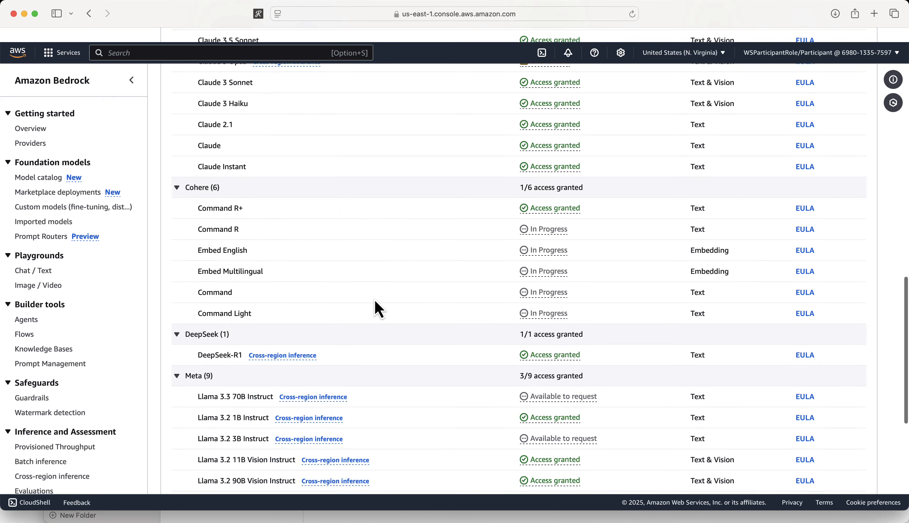
pyautogui.scroll(20, 375, 300)
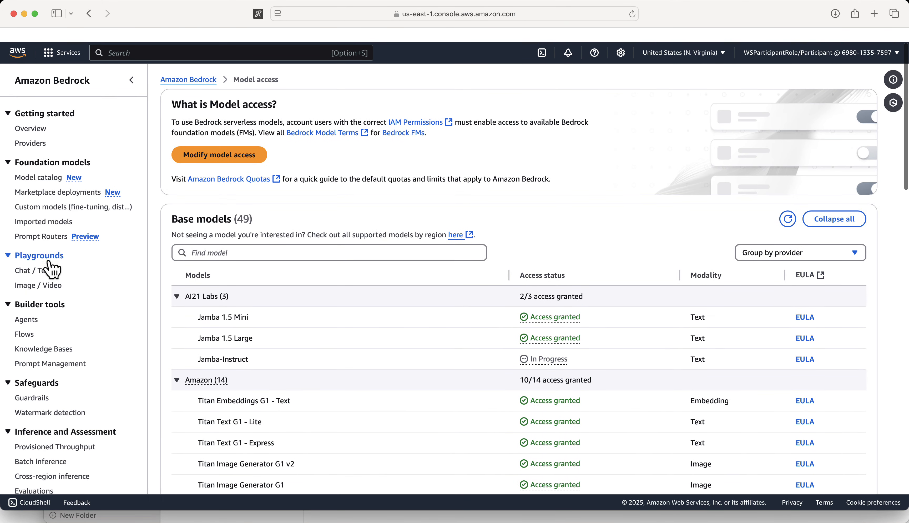
# Open the Chat / Text playground and load Amazon's Titan Text G1 - Premier model with on-demand inference
pyautogui.click(36, 271)
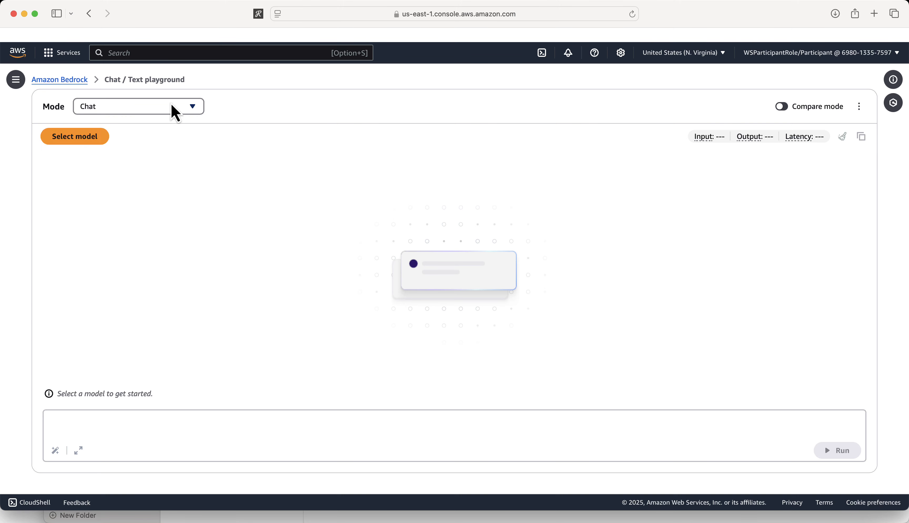
pyautogui.click(92, 145)
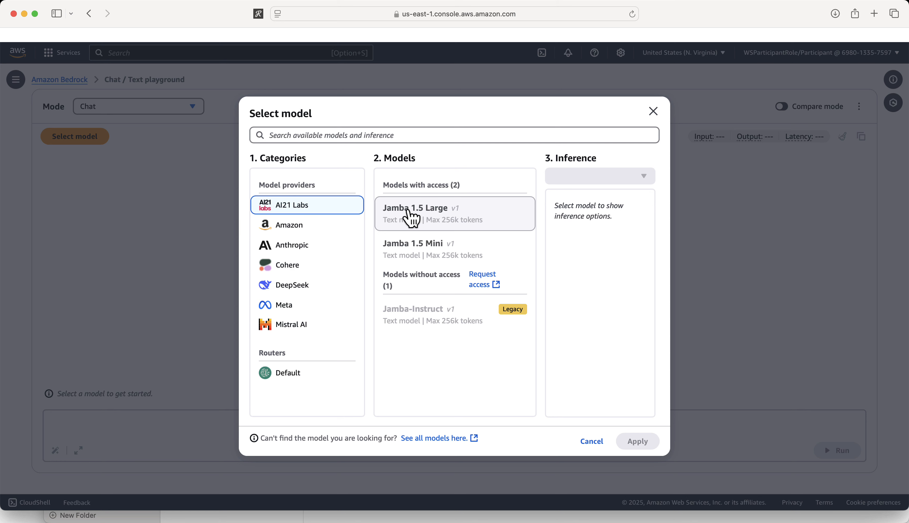
pyautogui.click(300, 225)
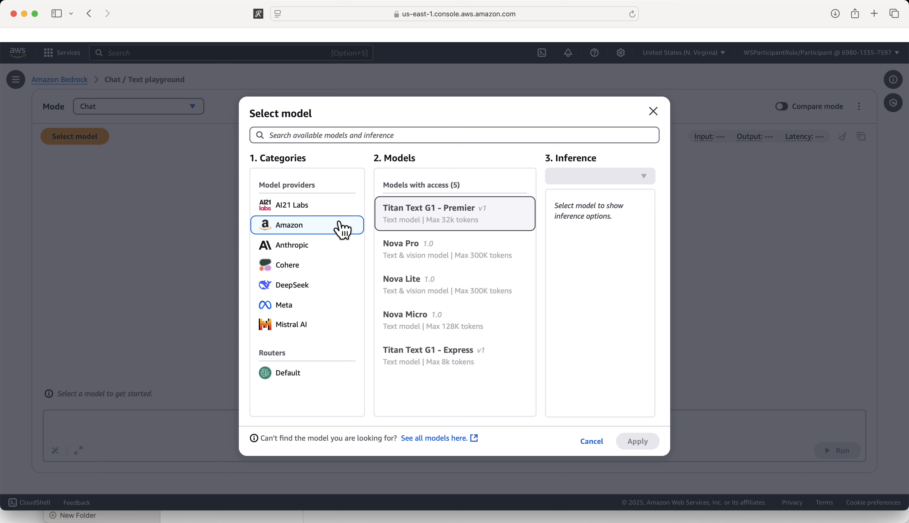
pyautogui.click(443, 219)
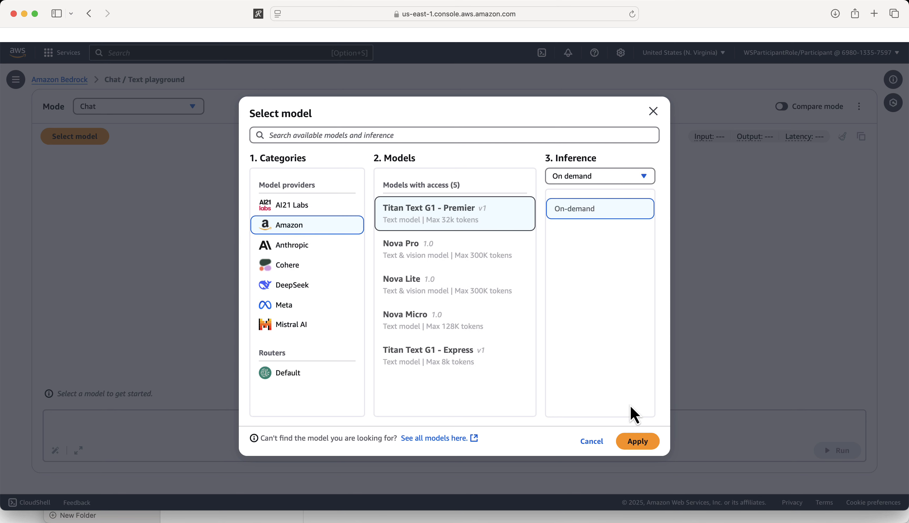
pyautogui.click(638, 441)
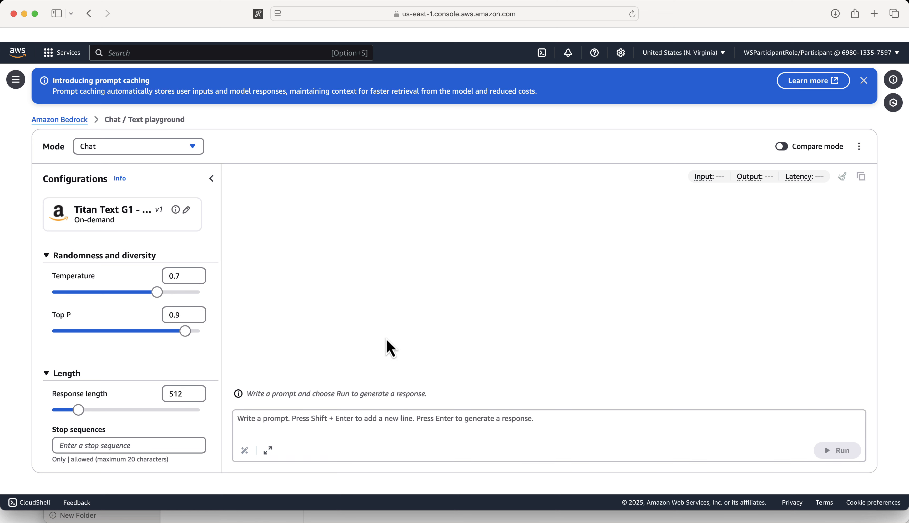
# Ask the Titan Text G1 - Premier model "what is AWS?" and generate its response
pyautogui.click(353, 435)
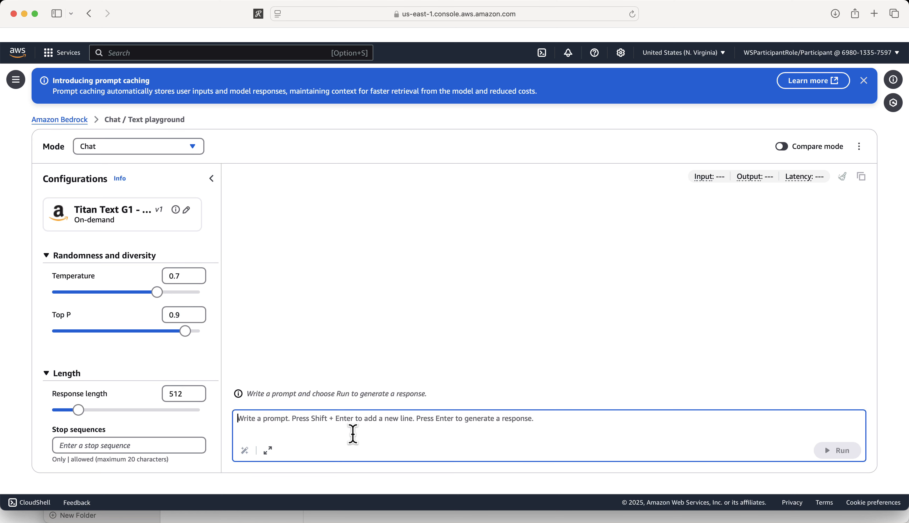
pyautogui.write('wh')
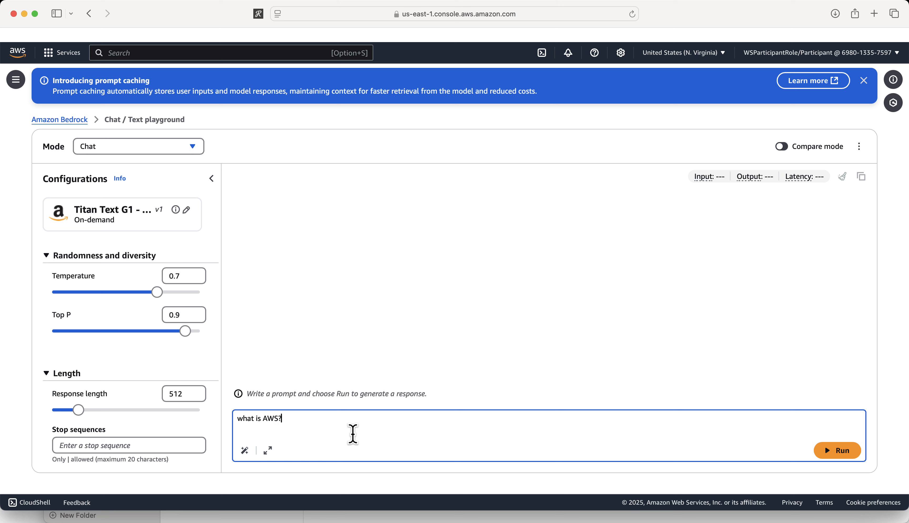
pyautogui.click(834, 451)
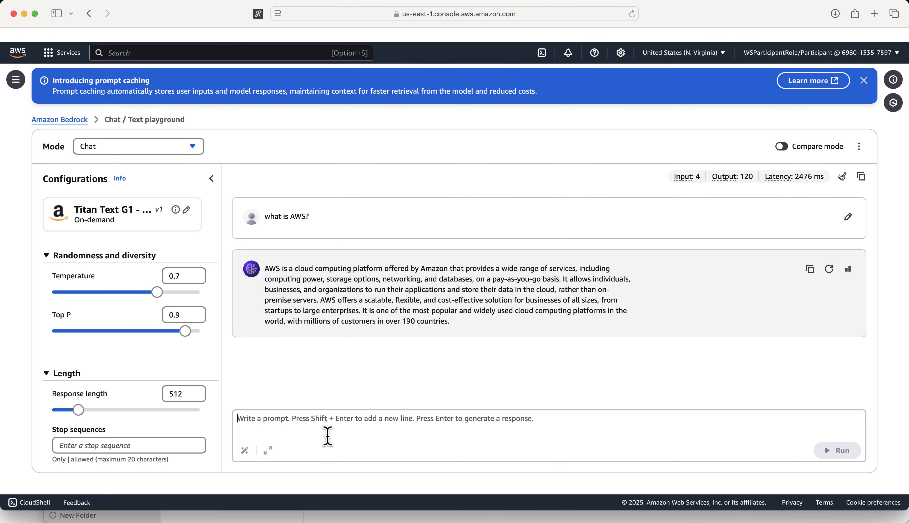
pyautogui.click(321, 425)
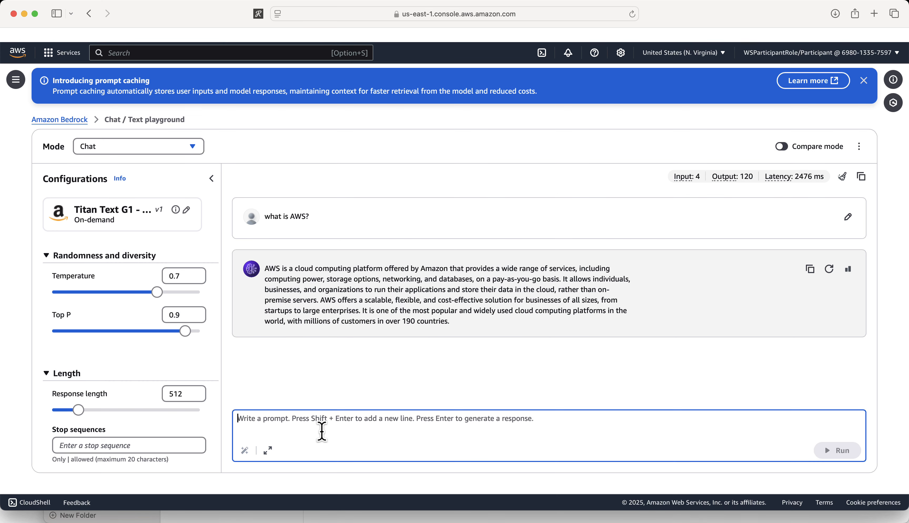
# Reopen the Chat / Text playground from the Bedrock overview and load Anthropic's Claude 3 Sonnet with on-demand inference
pyautogui.click(72, 120)
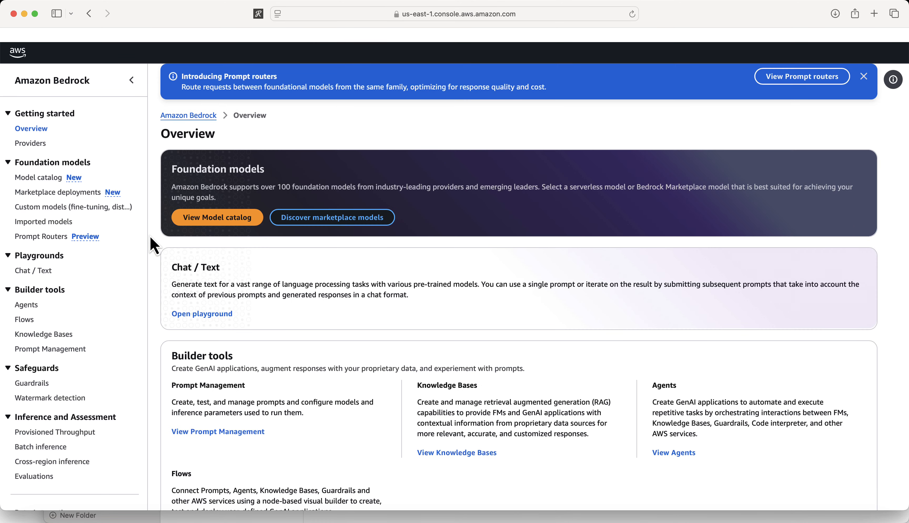
pyautogui.click(40, 269)
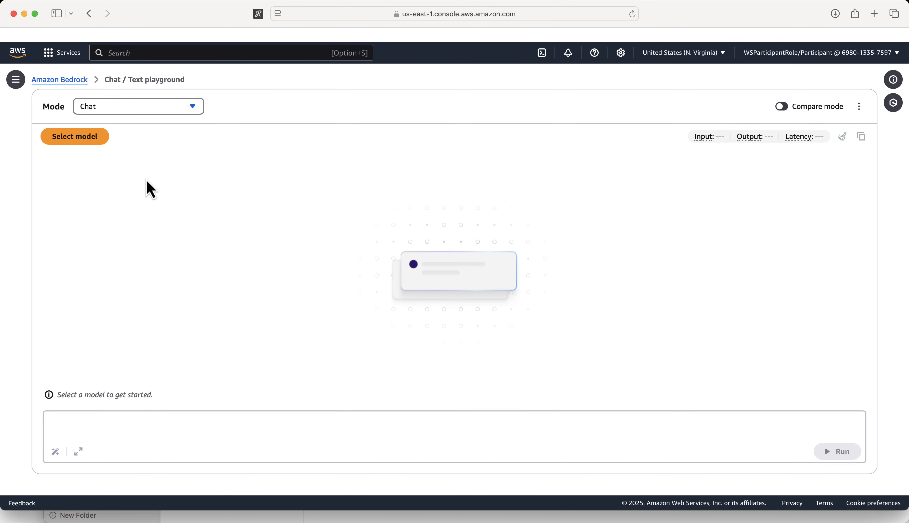
pyautogui.click(77, 140)
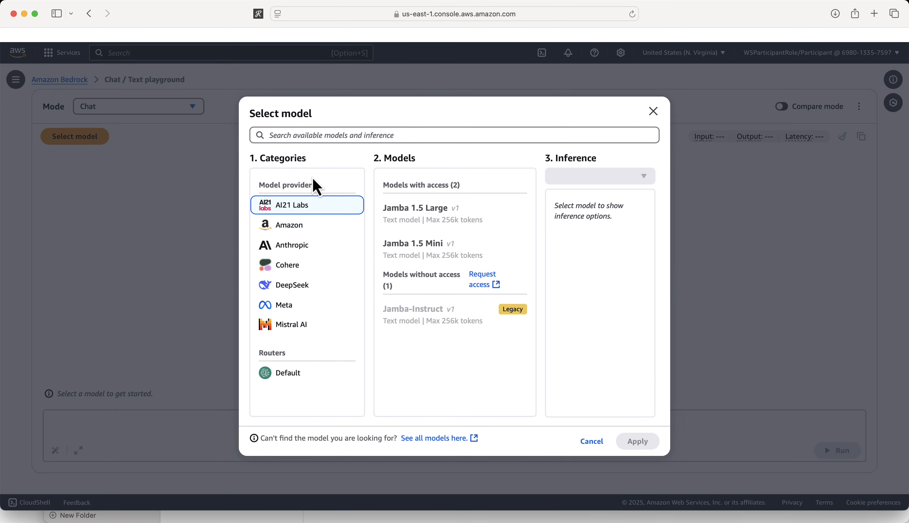
pyautogui.click(287, 233)
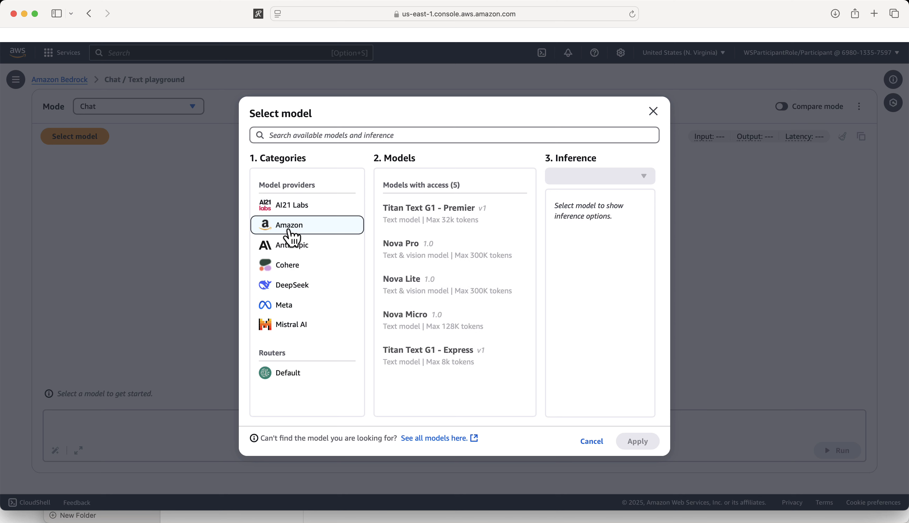
pyautogui.click(292, 250)
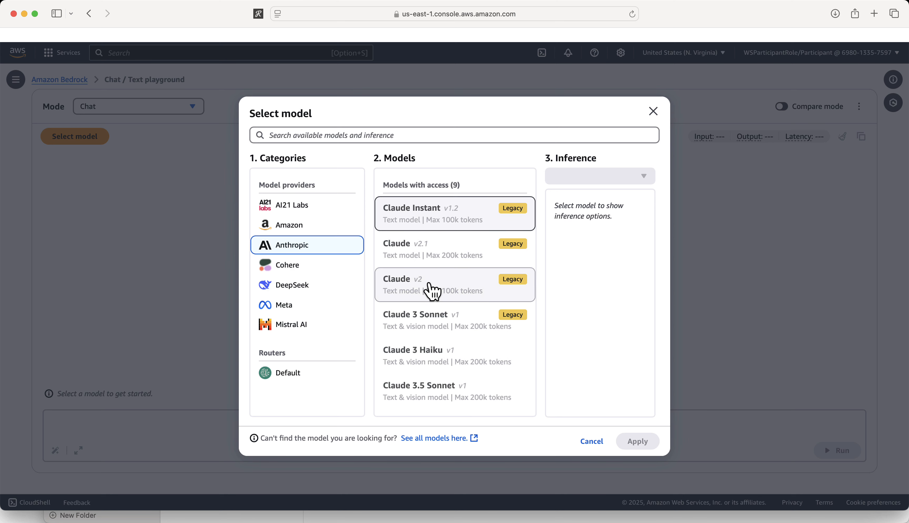
pyautogui.scroll(-2, 433, 290)
pyautogui.scroll(2, 464, 289)
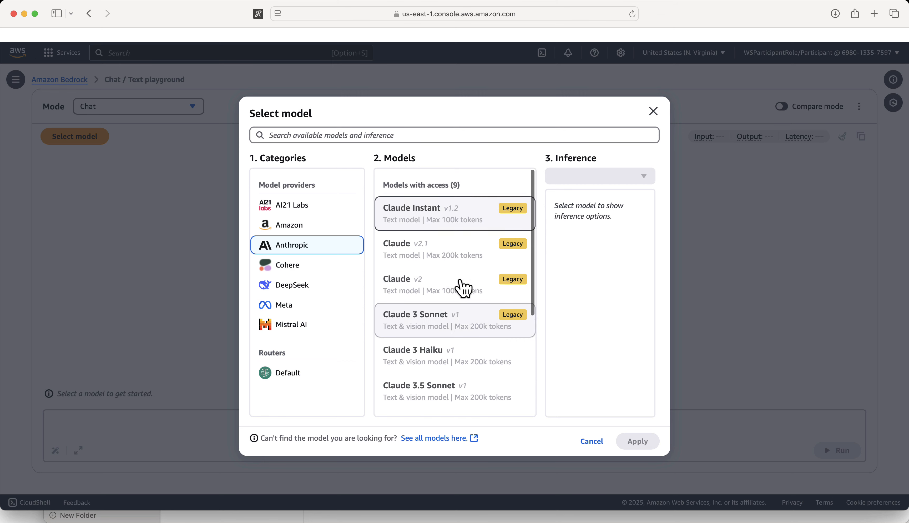
pyautogui.click(438, 324)
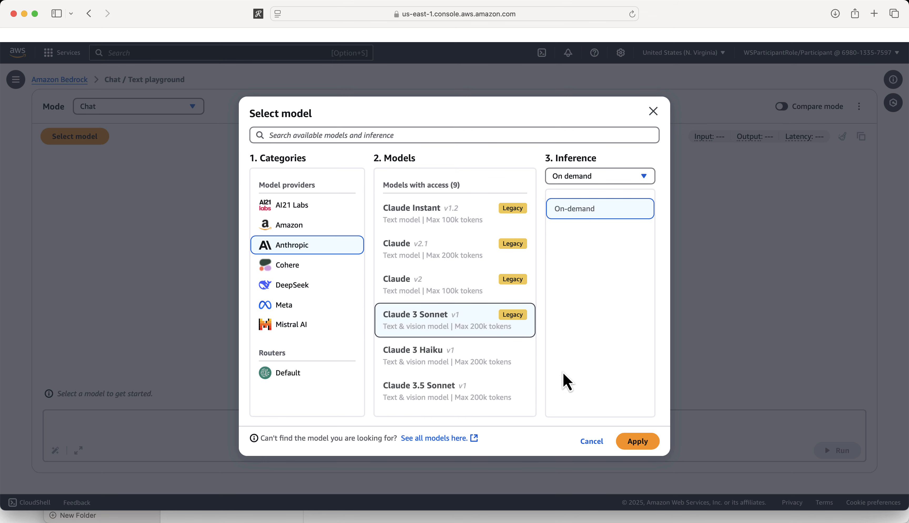
pyautogui.click(634, 443)
# Run the prompt "what is AWS?" on Claude 3 Sonnet and read through its response
pyautogui.write('wh')
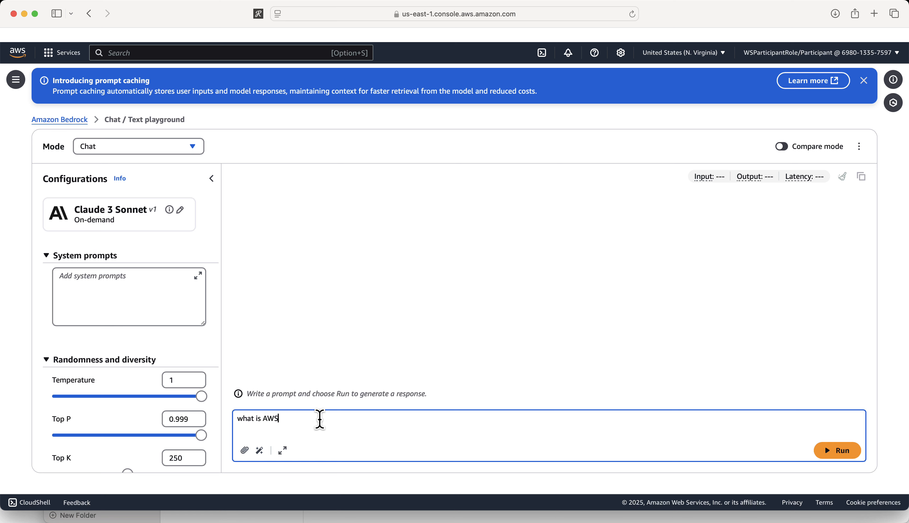
pyautogui.click(839, 454)
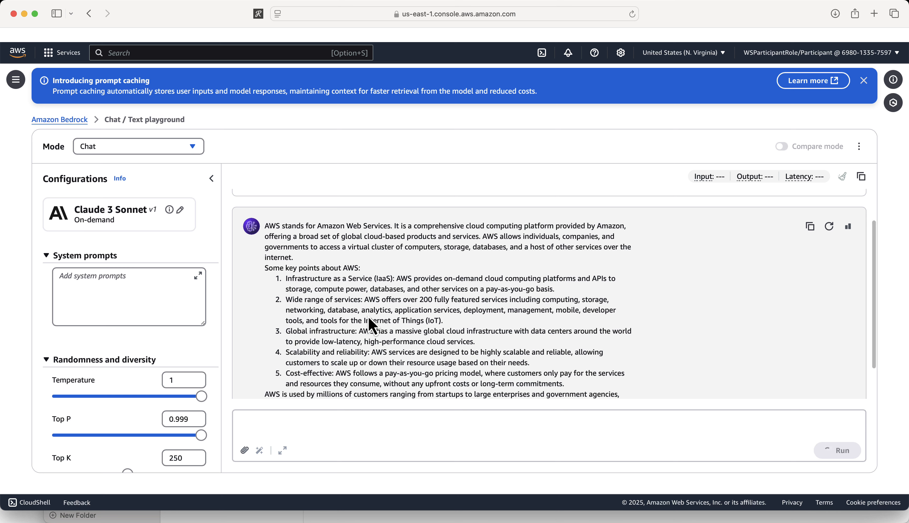
pyautogui.scroll(-1, 306, 270)
pyautogui.scroll(2, 306, 270)
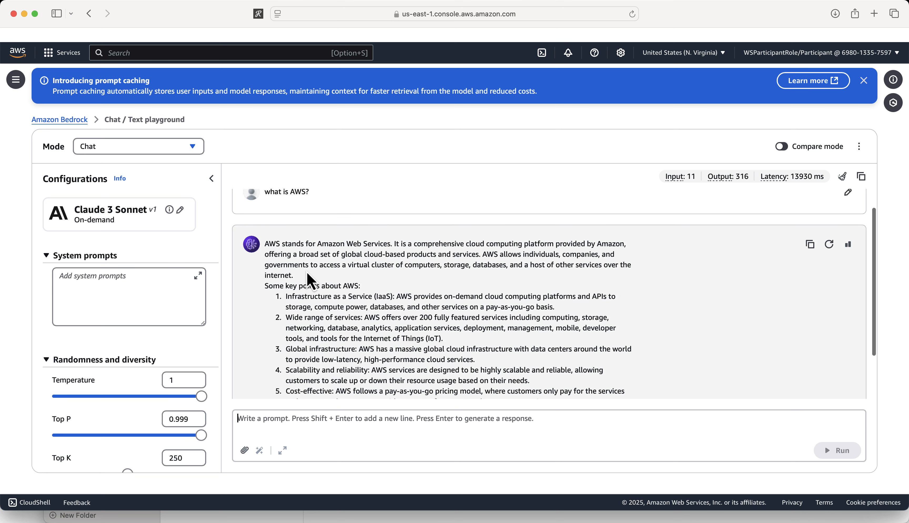
pyautogui.scroll(-3, 306, 270)
pyautogui.scroll(1, 306, 270)
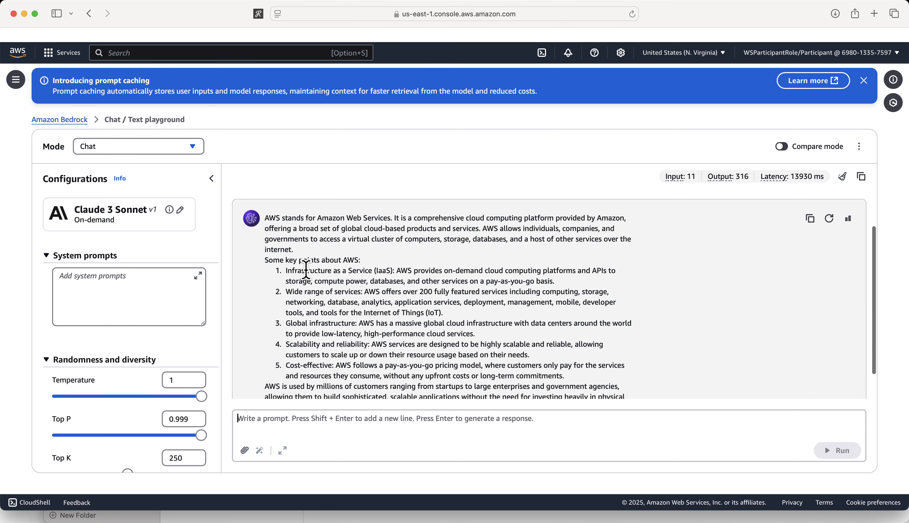
pyautogui.scroll(-1, 306, 270)
pyautogui.scroll(1, 306, 270)
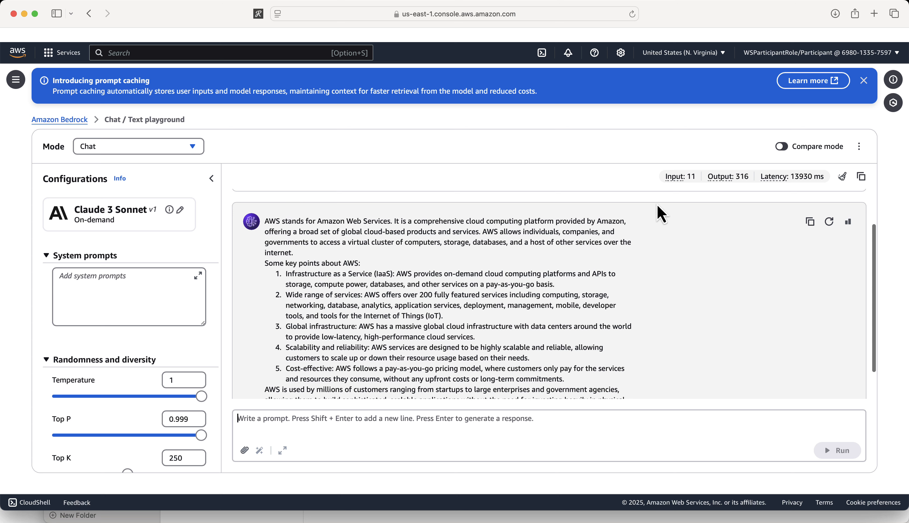
# Check the explanations of the input tokens and output tokens metrics for the Claude 3 Sonnet response
pyautogui.click(685, 177)
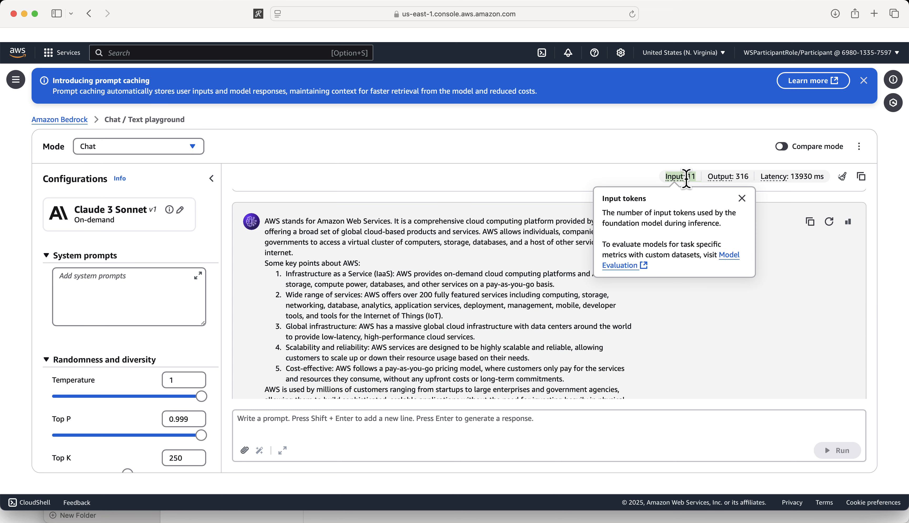
pyautogui.click(741, 202)
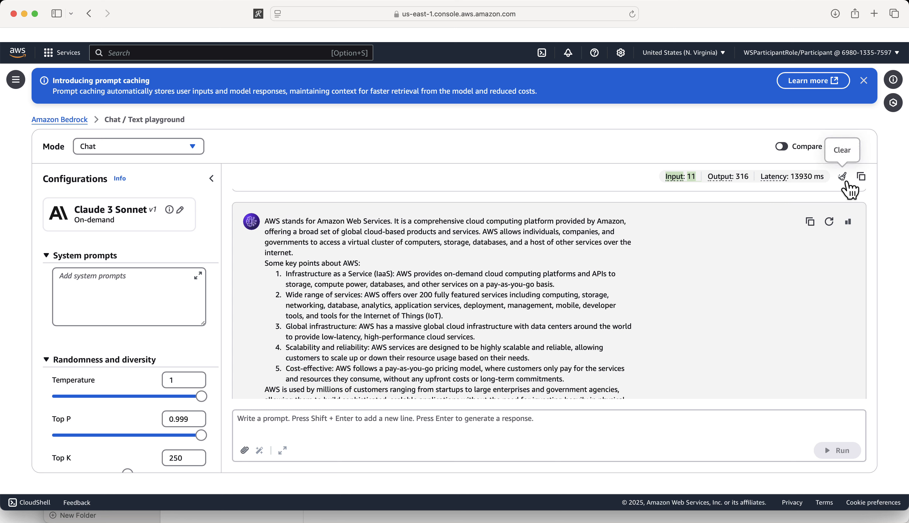
pyautogui.click(682, 177)
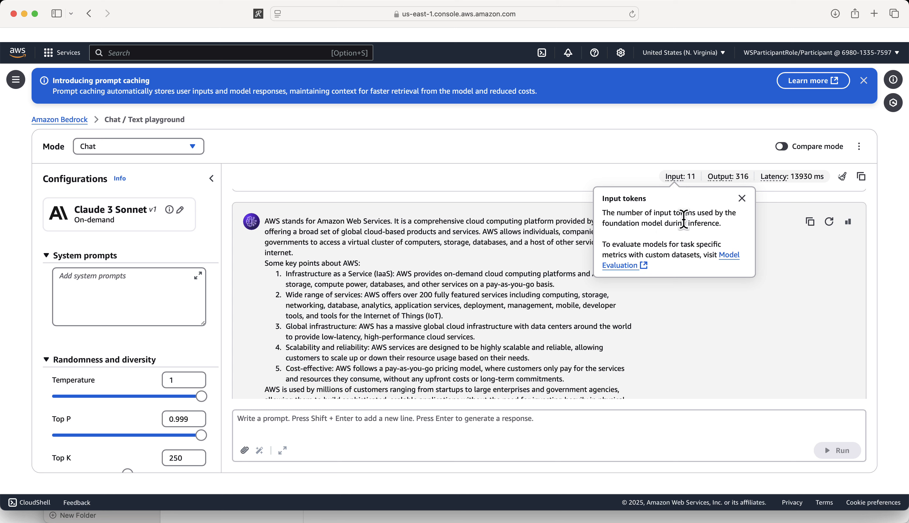
pyautogui.click(739, 176)
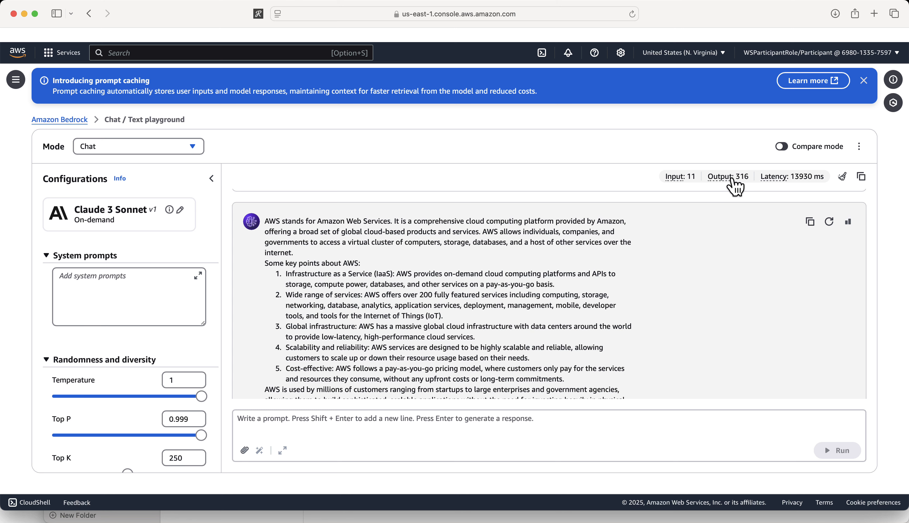
pyautogui.click(736, 177)
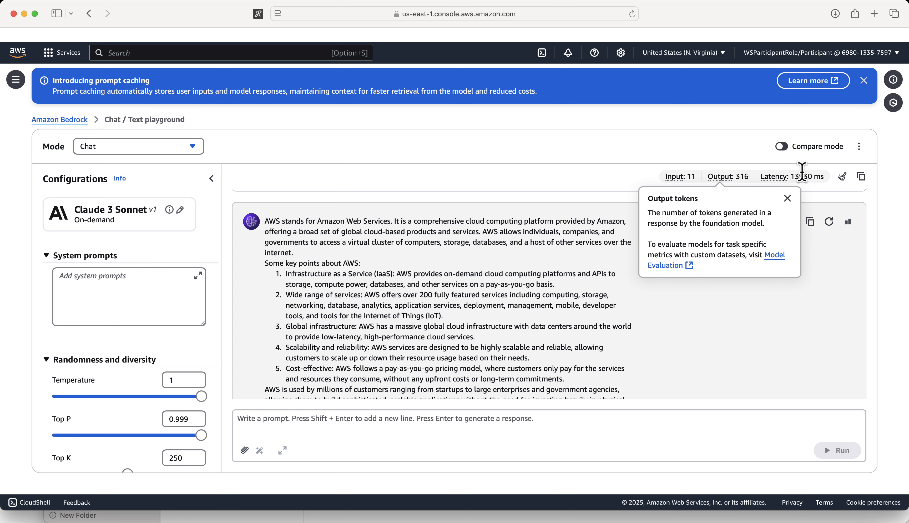
pyautogui.click(832, 178)
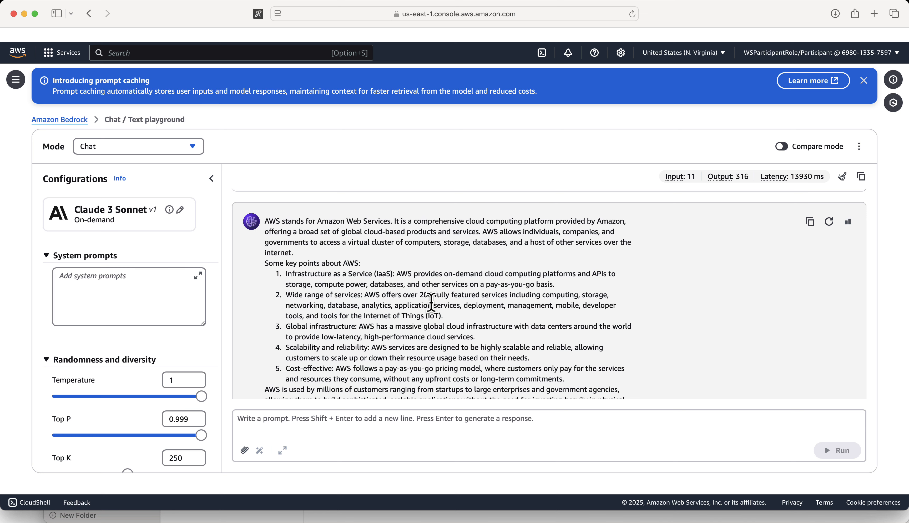
# Turn on compare mode, clearing the current chat, and load DeepSeek-R1 as the second model beside Claude 3 Sonnet
pyautogui.click(781, 147)
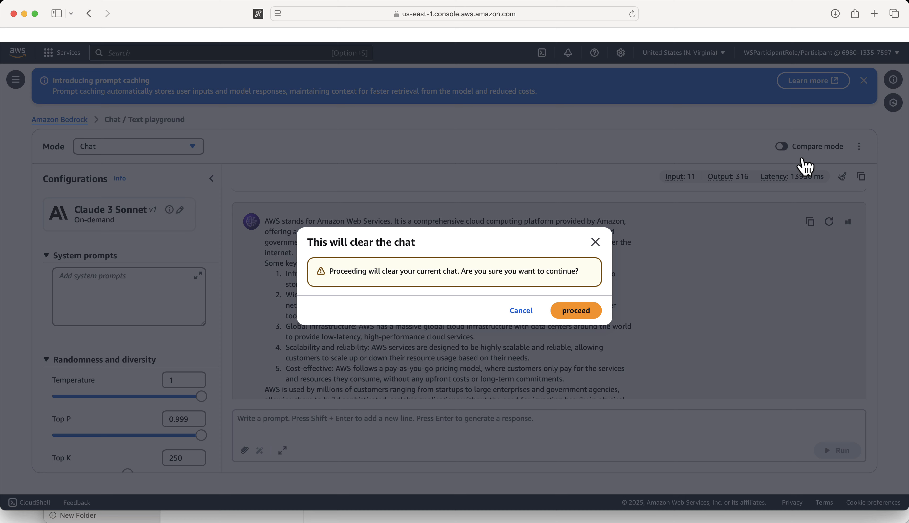
pyautogui.click(576, 313)
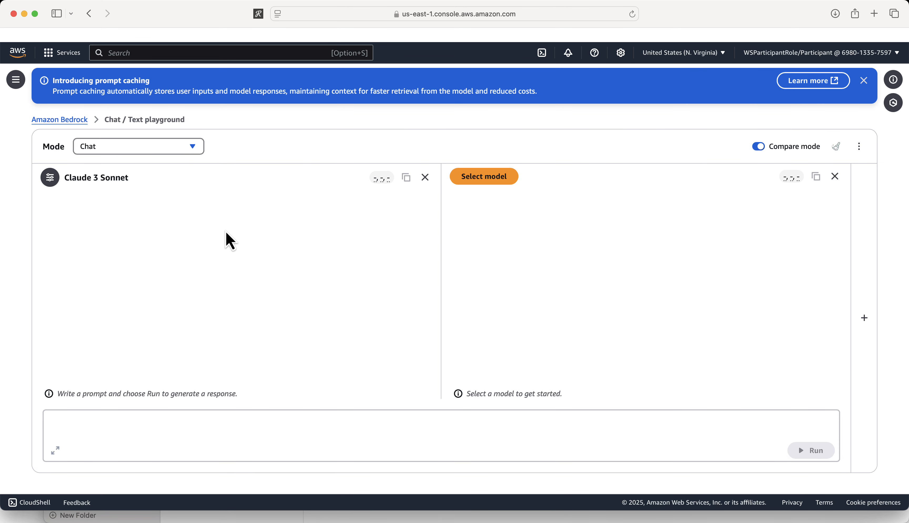
pyautogui.click(483, 182)
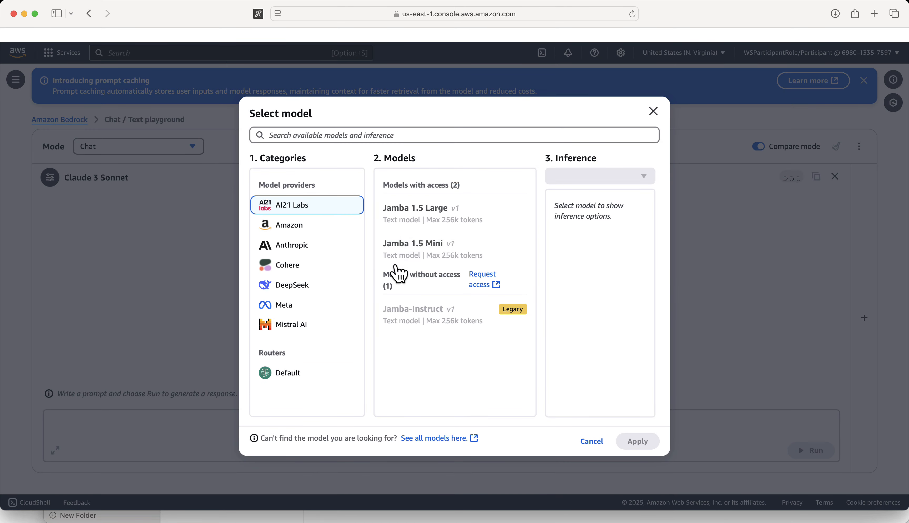
pyautogui.click(295, 287)
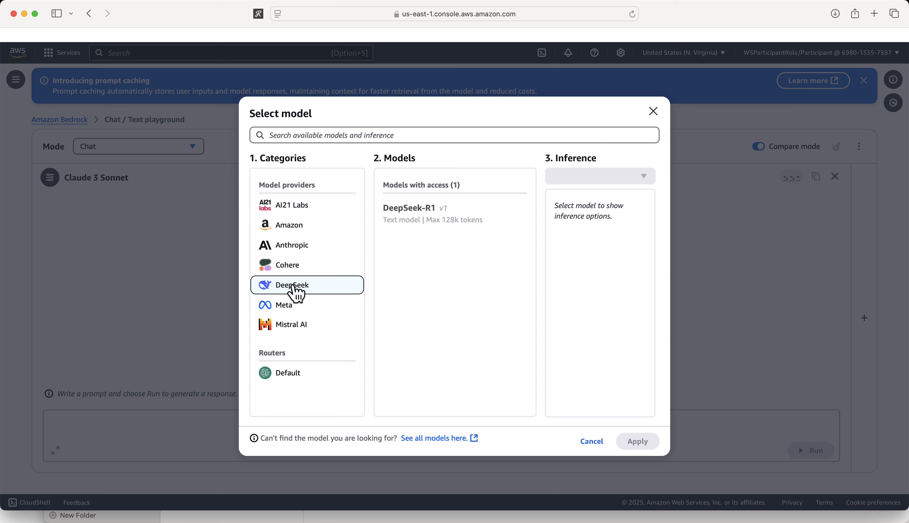
pyautogui.click(422, 217)
pyautogui.click(637, 442)
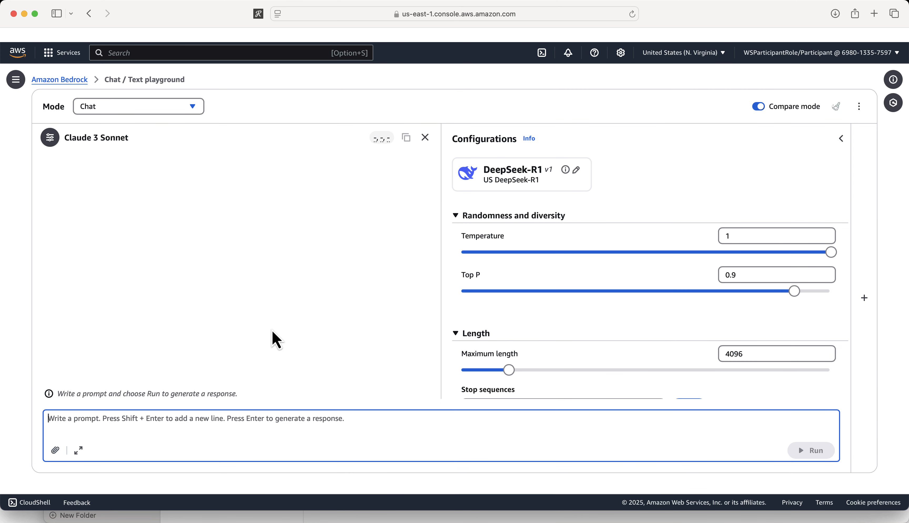
# Run the prompt "what is AWS?" on Claude 3 Sonnet and DeepSeek-R1 together
pyautogui.click(180, 417)
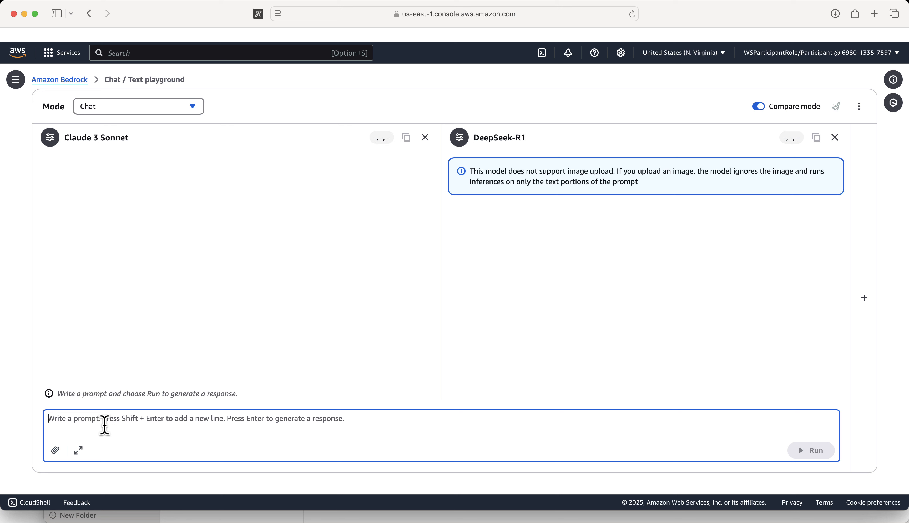
pyautogui.write('what is AWS?')
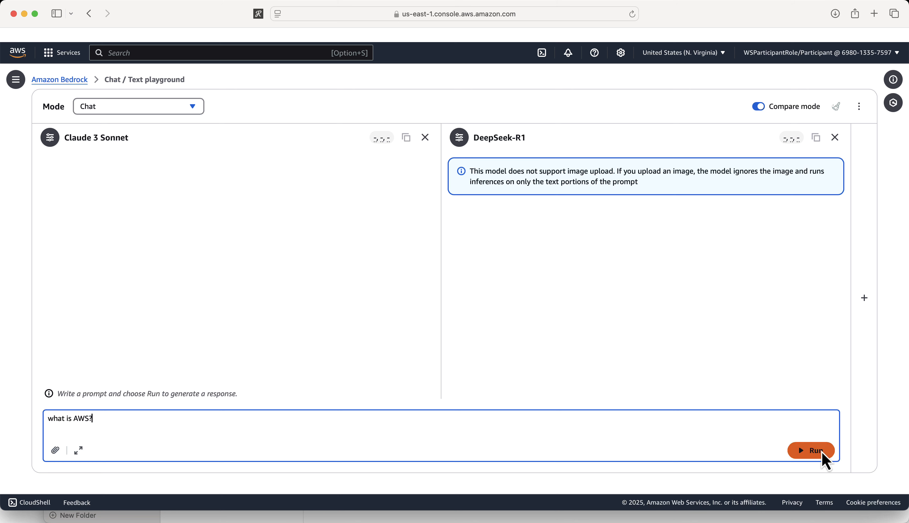
pyautogui.click(829, 450)
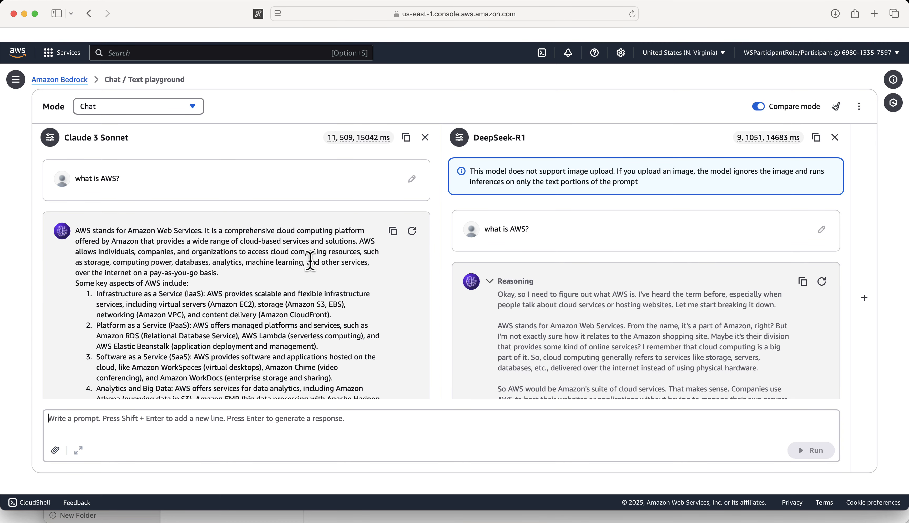
# Examine Claude 3 Sonnet's answer and DeepSeek-R1's reasoning side by side to compare the two responses
pyautogui.scroll(-2, 310, 262)
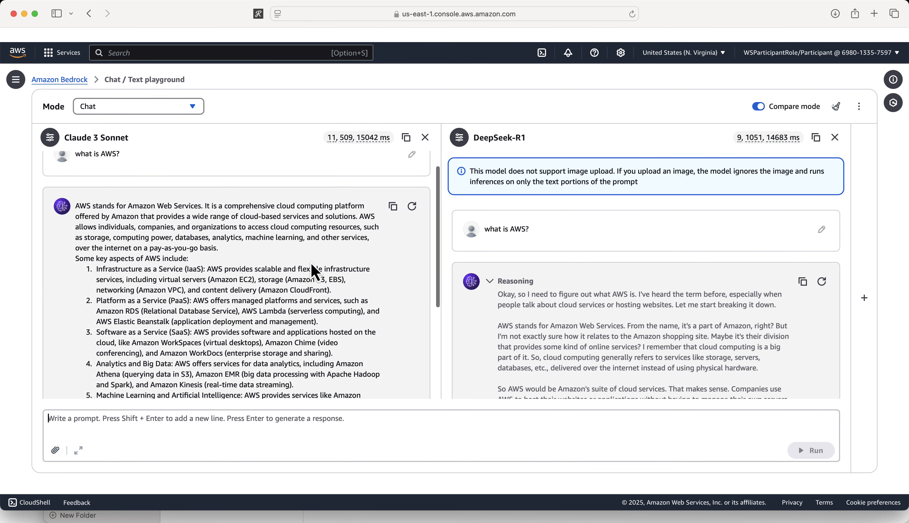
pyautogui.scroll(2, 310, 261)
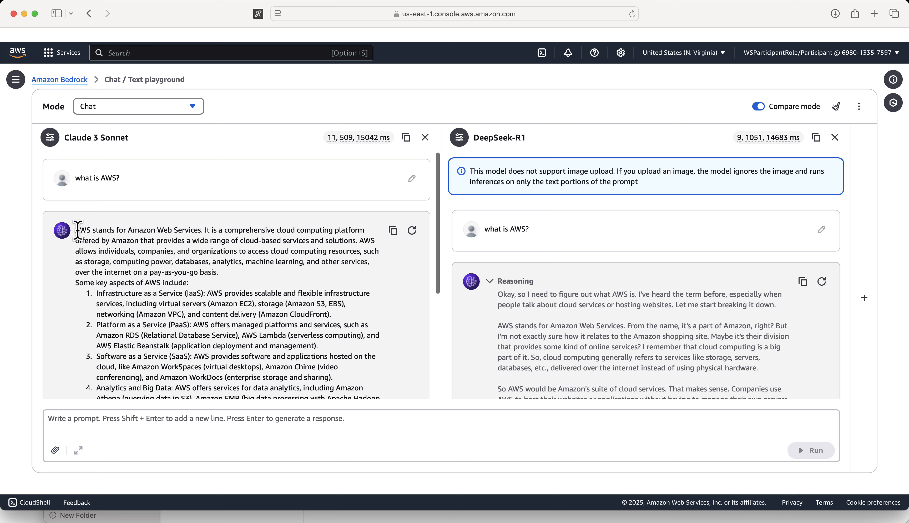
pyautogui.moveTo(78, 230); pyautogui.dragTo(175, 432)
pyautogui.click(177, 388)
pyautogui.scroll(-2, 179, 326)
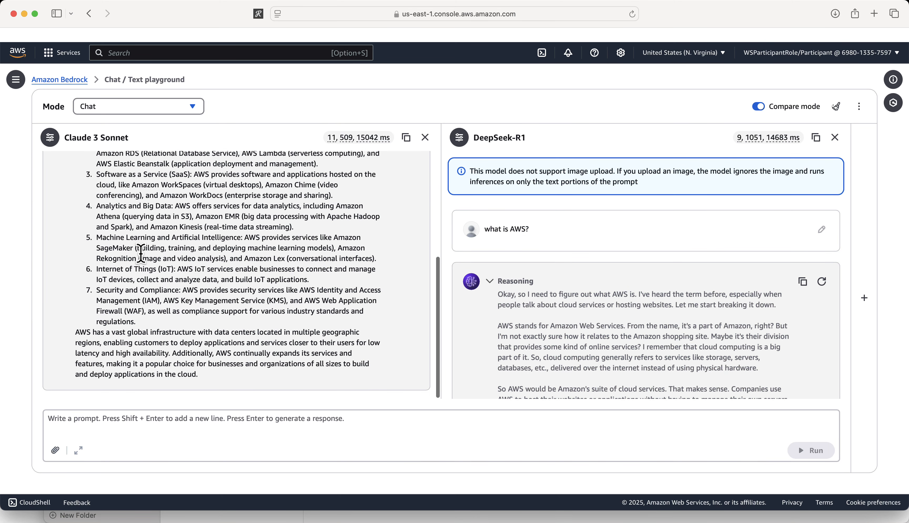
pyautogui.scroll(-5, 561, 334)
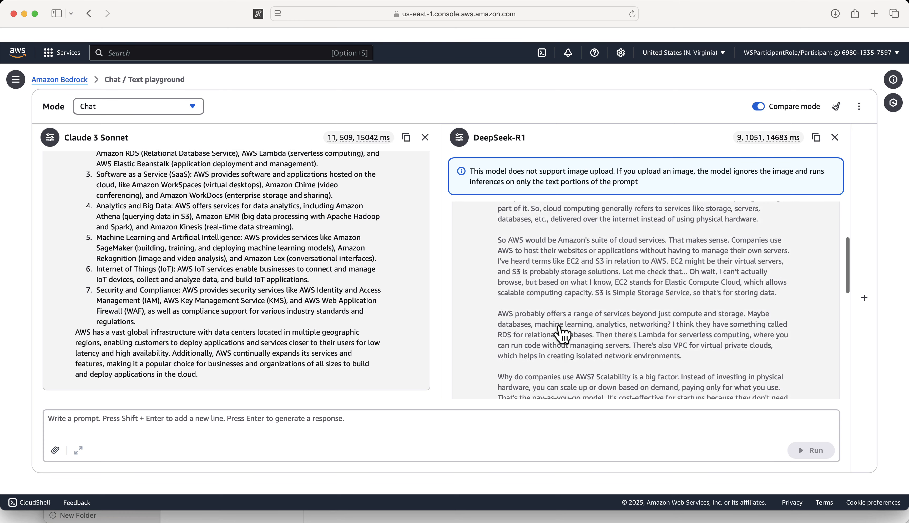
pyautogui.scroll(-5, 562, 333)
pyautogui.scroll(8, 519, 291)
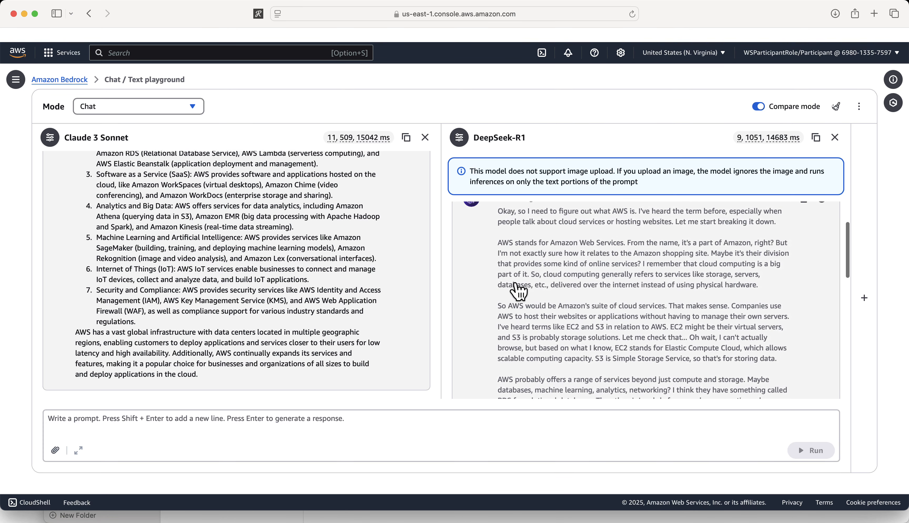
# Read the rest of DeepSeek-R1's reasoning through to the key components section of its final answer
pyautogui.scroll(3, 519, 291)
pyautogui.scroll(-8, 641, 329)
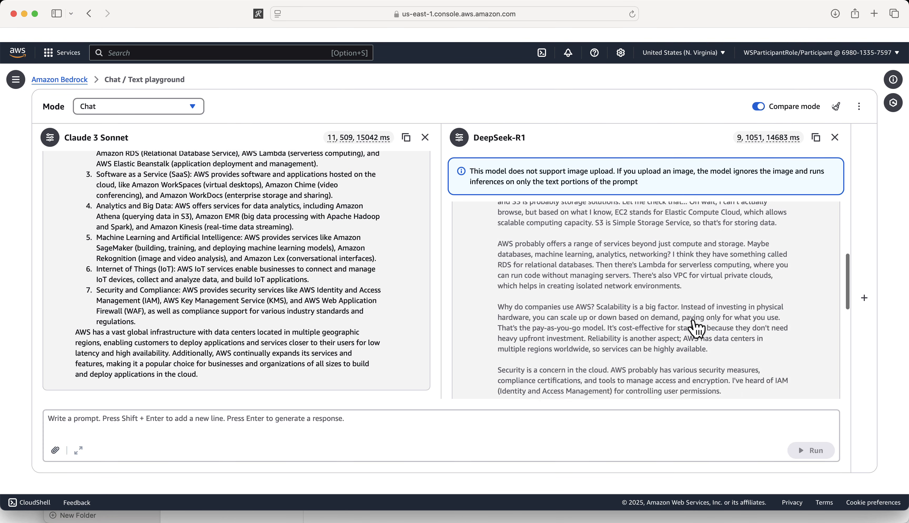
pyautogui.scroll(-10, 697, 328)
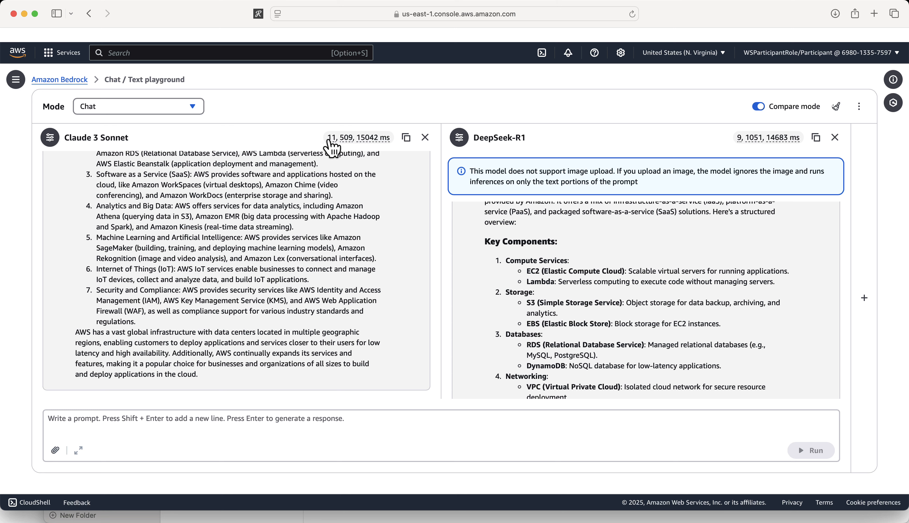
# Check the input tokens, output tokens and latency metrics of the Claude 3 Sonnet and DeepSeek-R1 responses
pyautogui.click(343, 141)
pyautogui.click(347, 140)
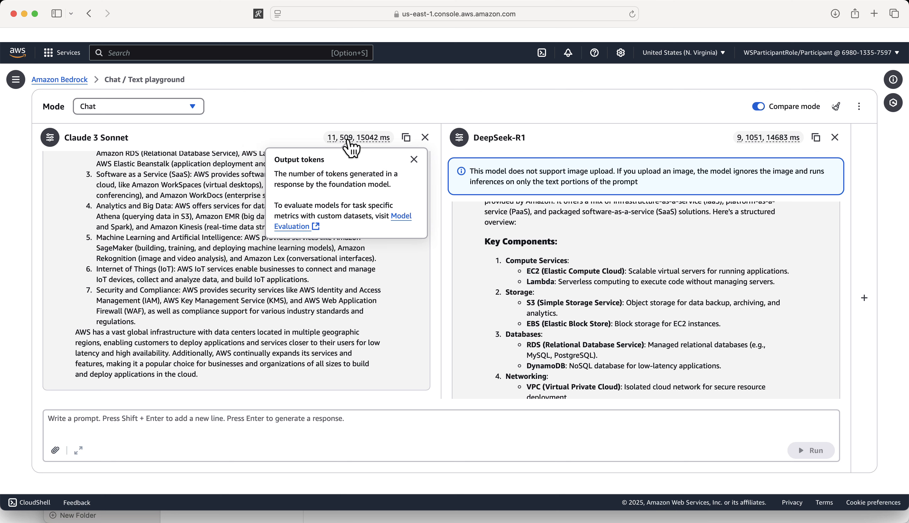
pyautogui.click(372, 140)
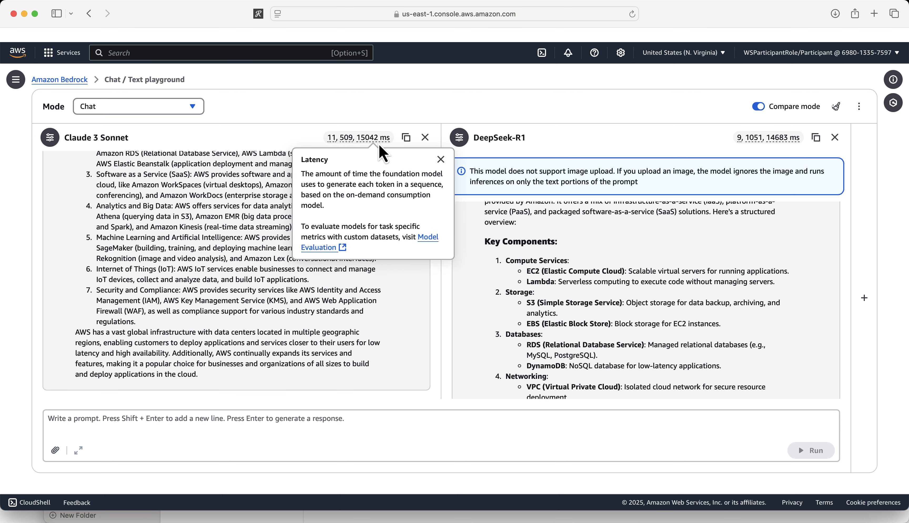
pyautogui.click(739, 138)
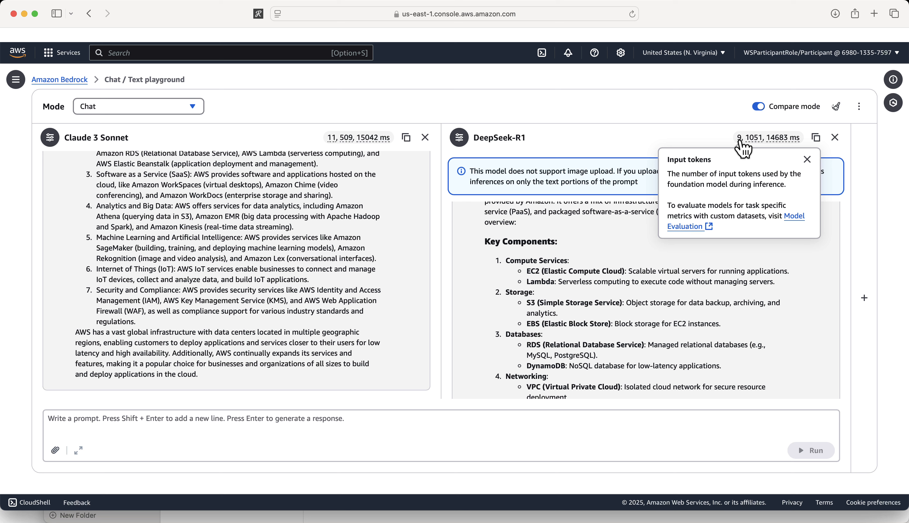
pyautogui.click(756, 140)
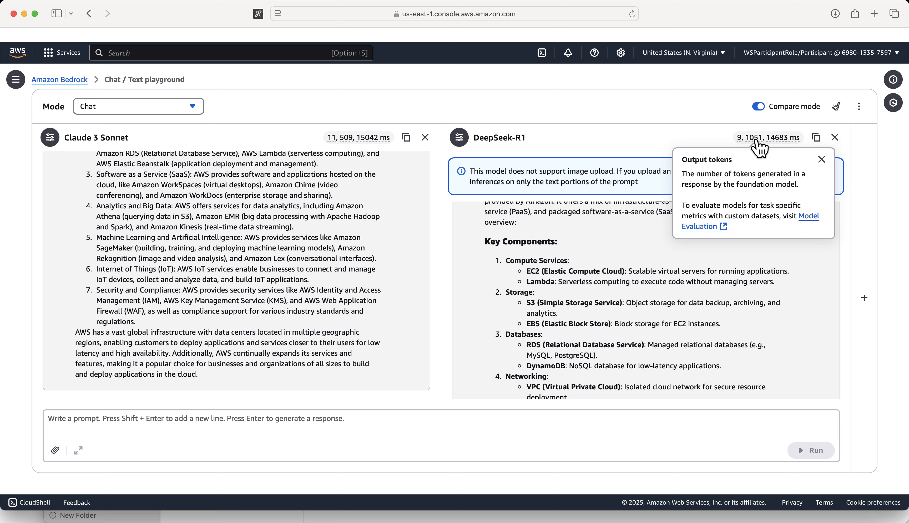
pyautogui.click(781, 138)
pyautogui.click(225, 267)
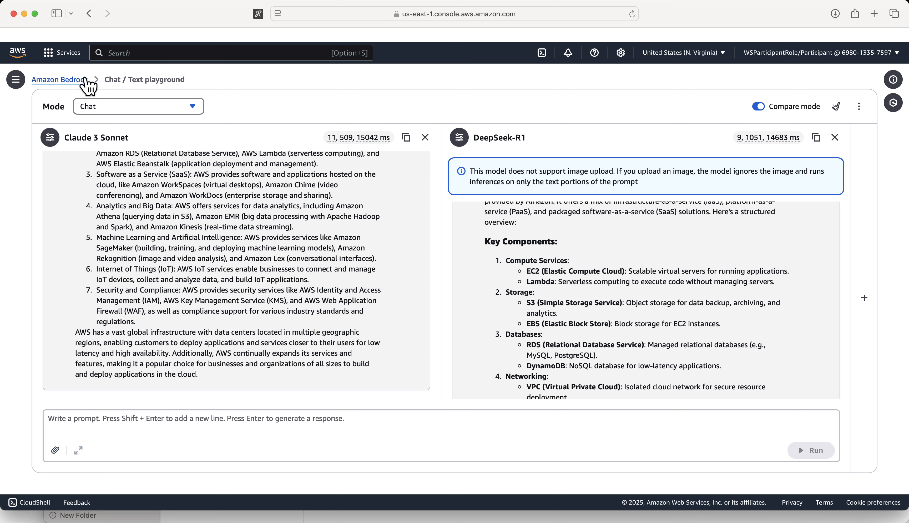
# View the available chat playground modes and open the Image / Video playground from the Bedrock overview
pyautogui.click(127, 111)
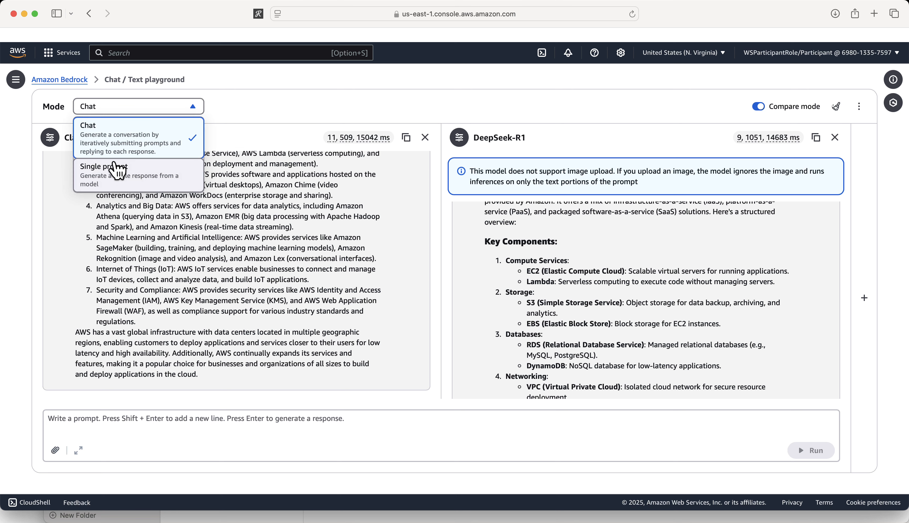
pyautogui.click(75, 83)
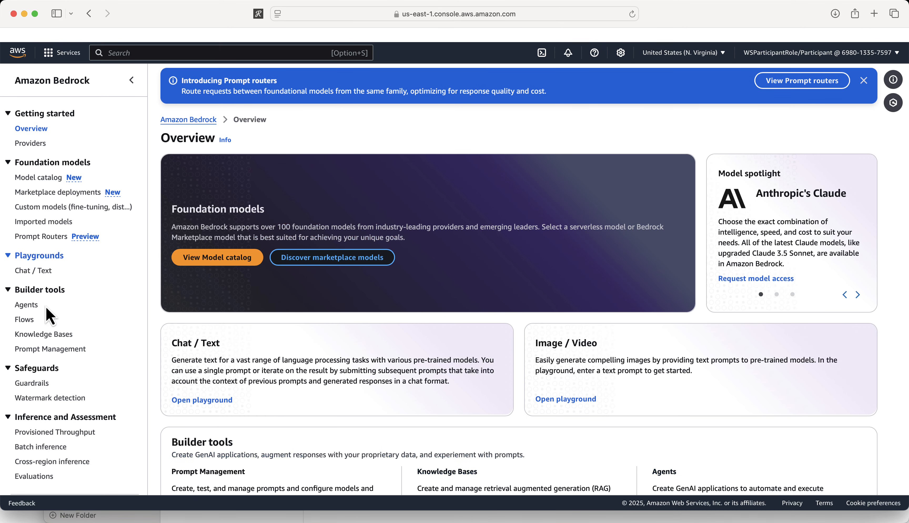
pyautogui.click(41, 287)
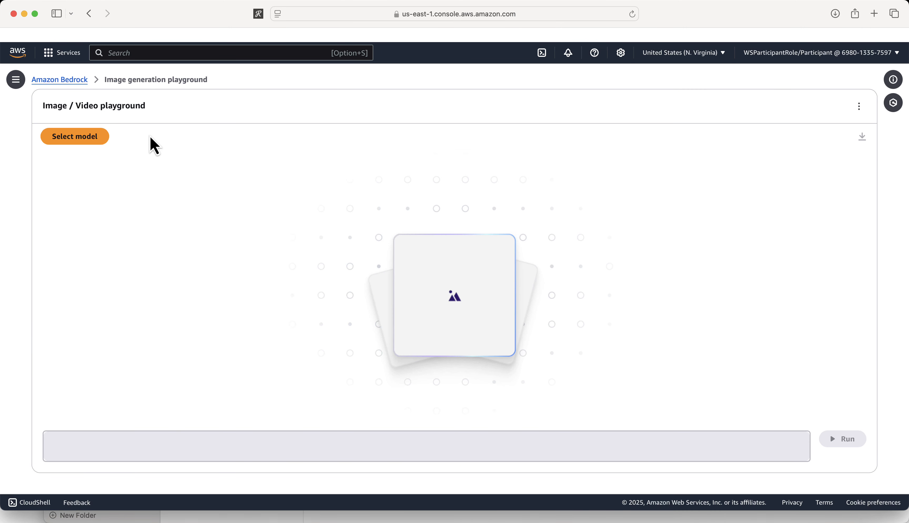
# Load Amazon's Titan Image Generator G1 v1 with on-demand inference as the image model
pyautogui.click(84, 141)
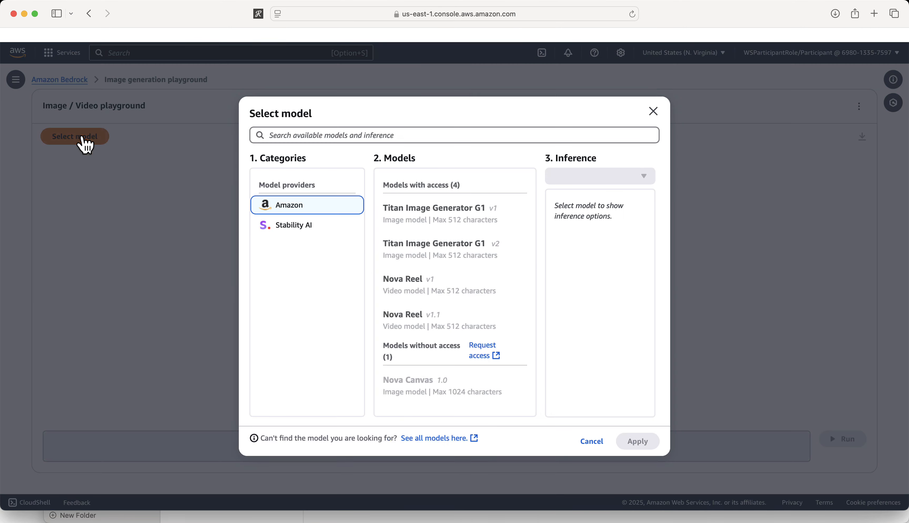
pyautogui.click(305, 227)
pyautogui.click(305, 207)
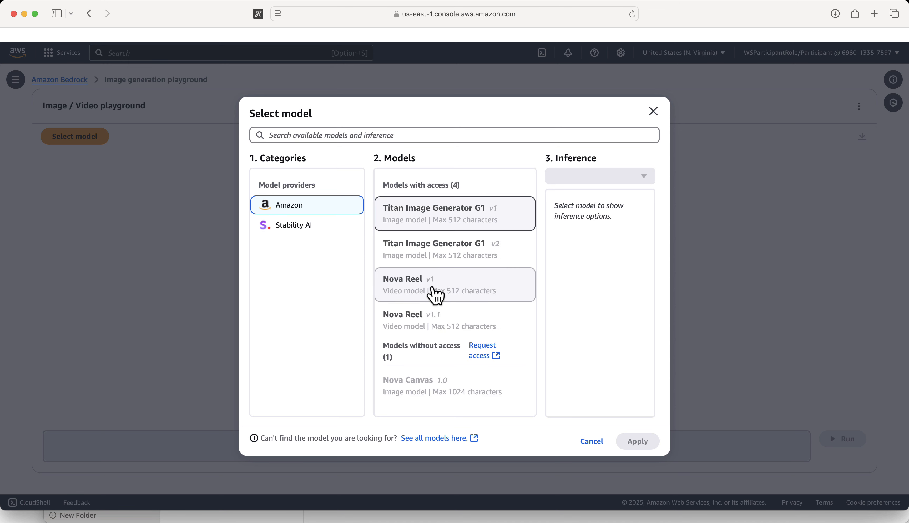
pyautogui.click(427, 227)
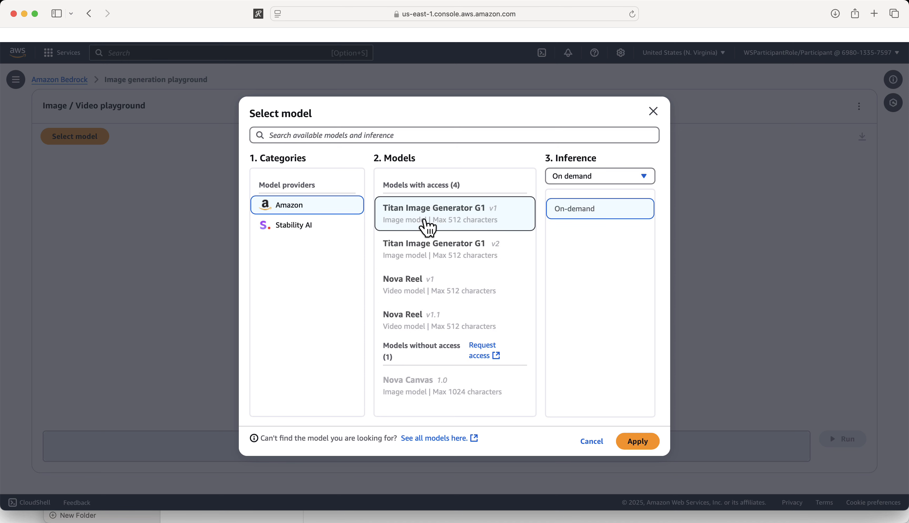
pyautogui.click(638, 442)
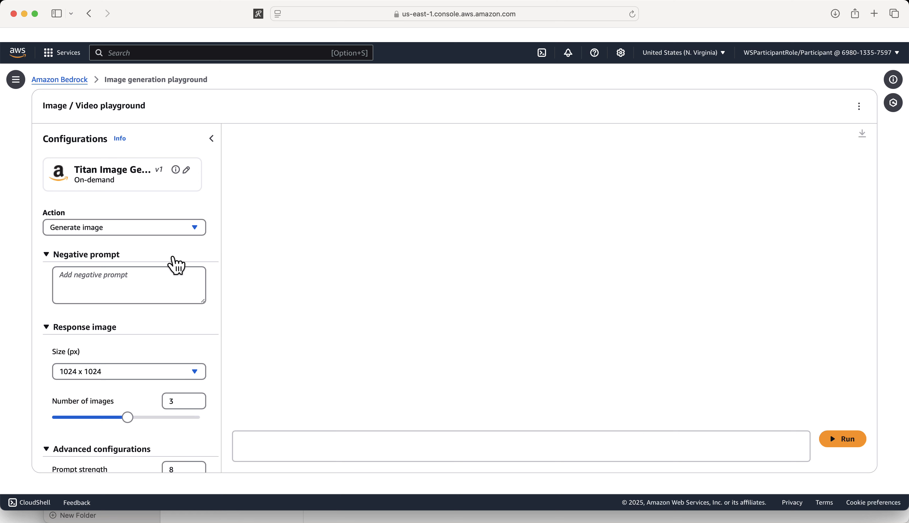
# Review the image generation configuration and run the prompt "Generate a sunset image"
pyautogui.scroll(-3, 169, 271)
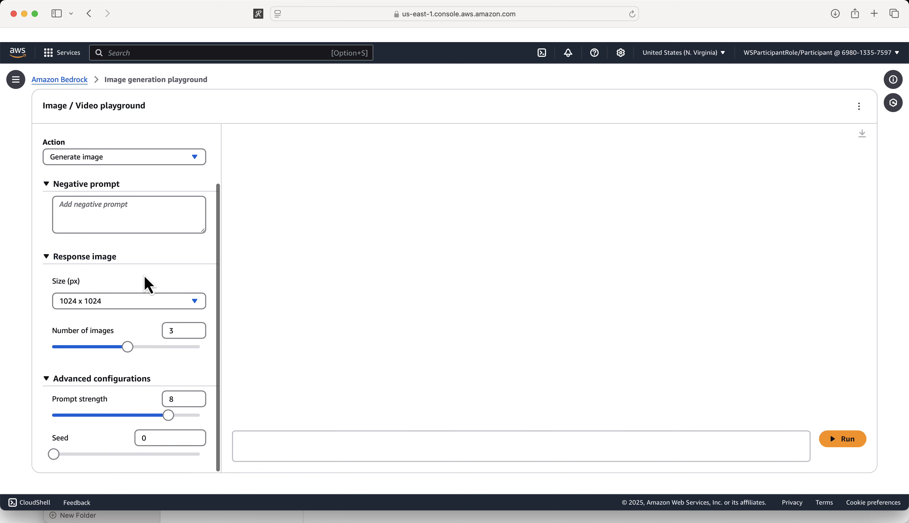
pyautogui.scroll(3, 124, 279)
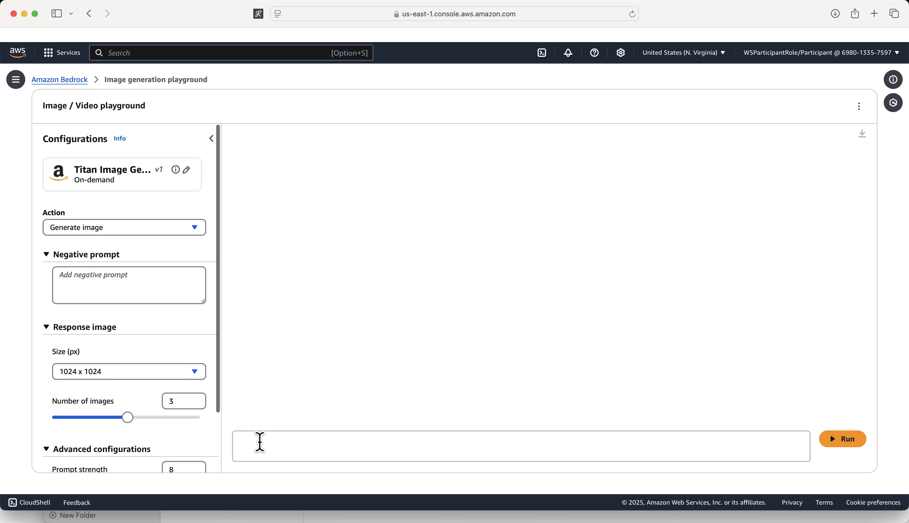
pyautogui.click(259, 442)
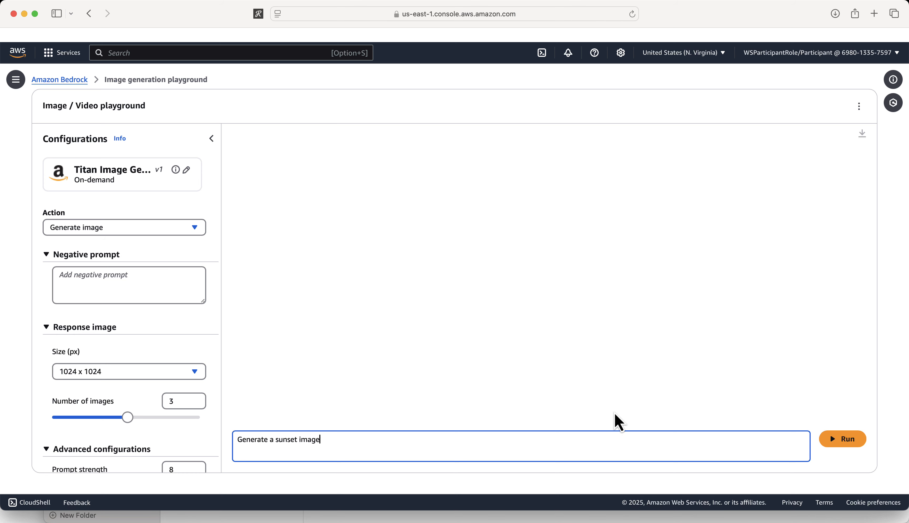
pyautogui.click(843, 440)
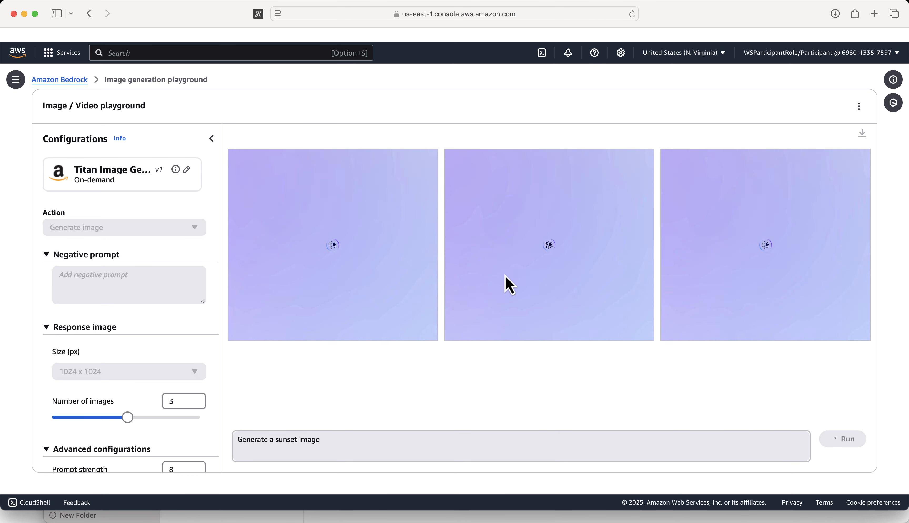
# Set the number of images to 1 and run the prompt "generate a back pack image with apple logo in chicago downtown"
pyautogui.scroll(-3, 112, 352)
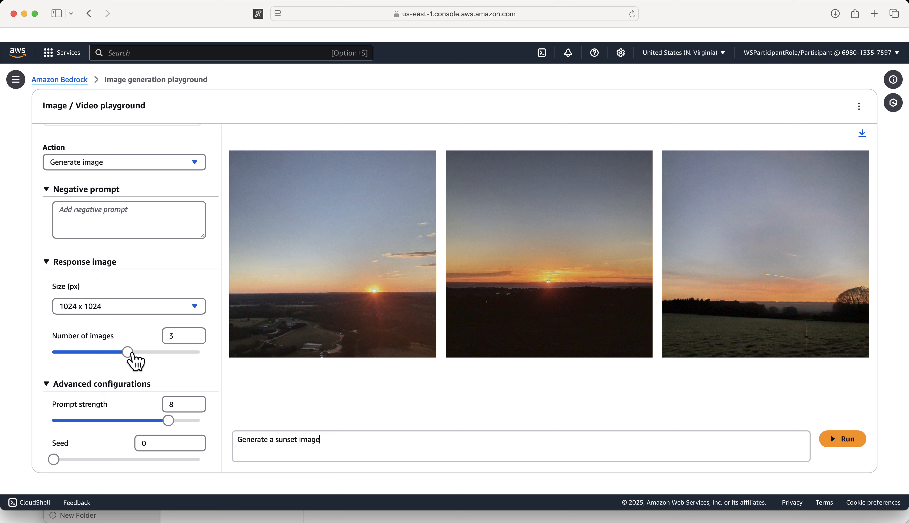
pyautogui.moveTo(112, 359); pyautogui.dragTo(50, 356)
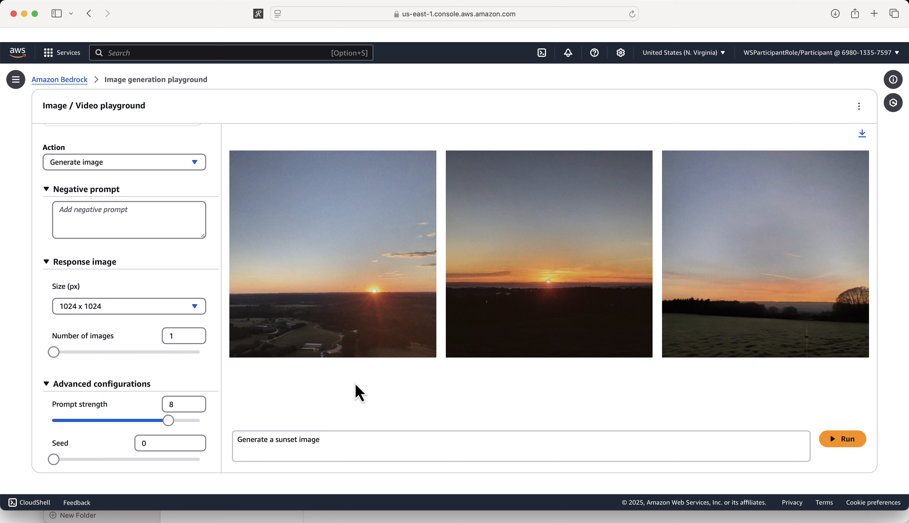
pyautogui.tripleClick(375, 438)
pyautogui.press('BackSpace')
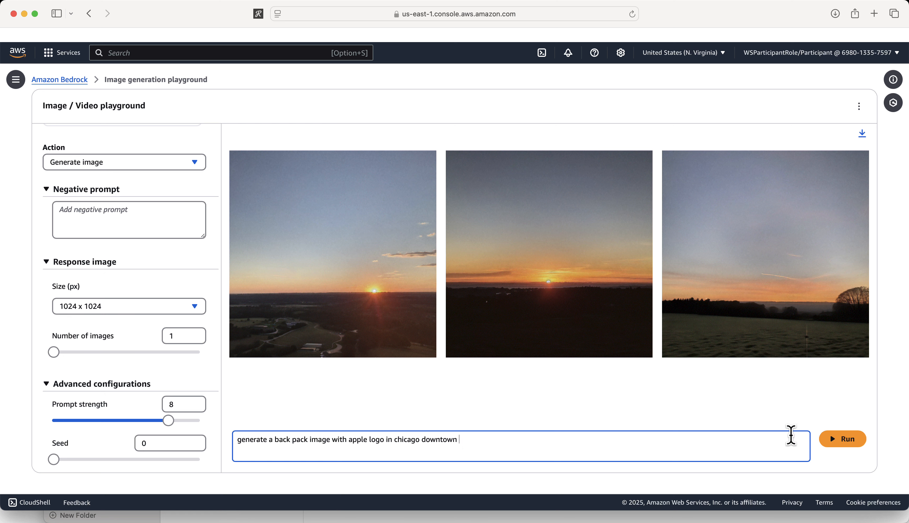
pyautogui.click(855, 444)
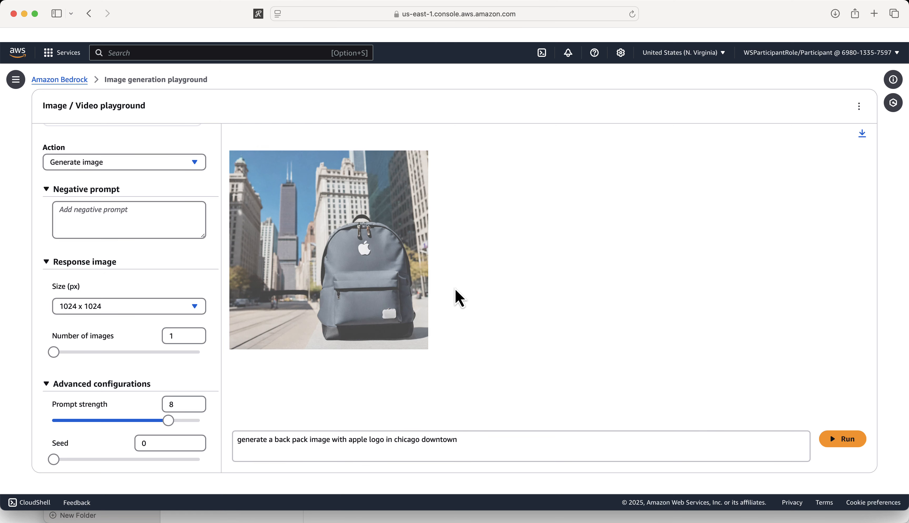
pyautogui.moveTo(320, 309)
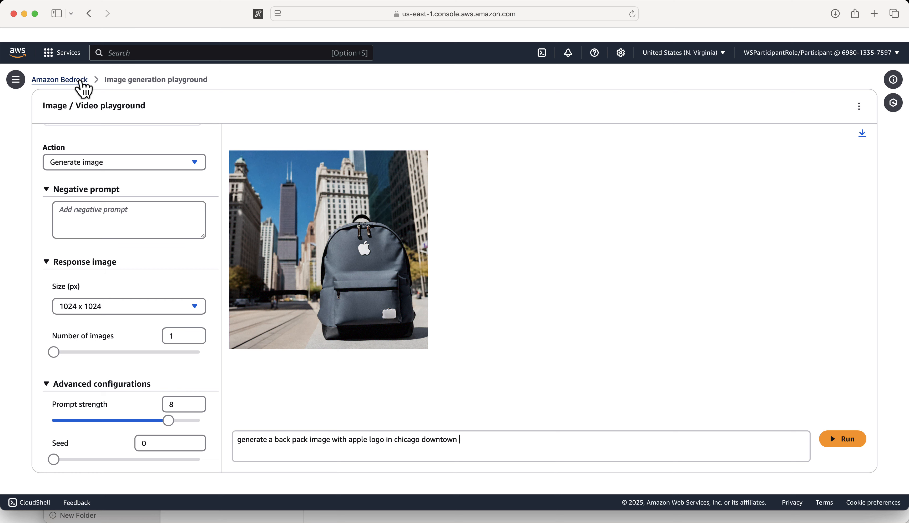
# Dismiss the Prompt routers banner on the Bedrock overview and browse the list of model providers
pyautogui.click(82, 84)
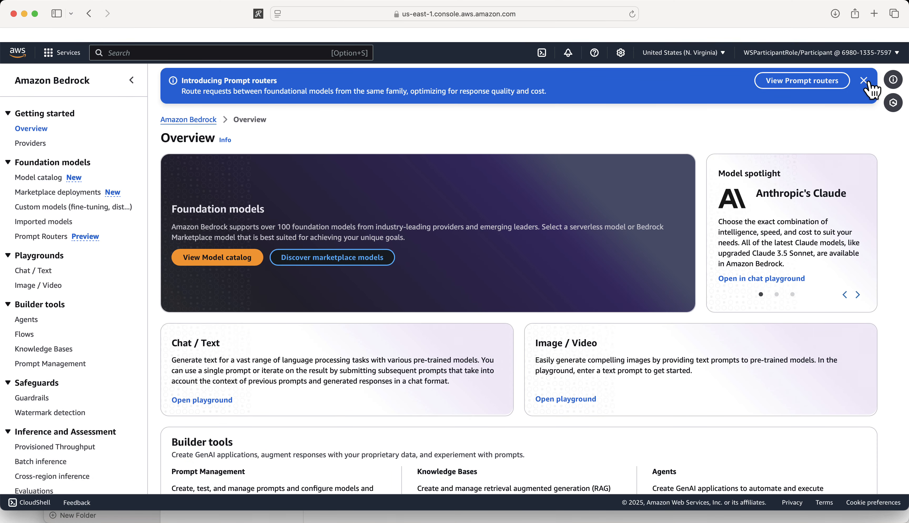
pyautogui.click(869, 82)
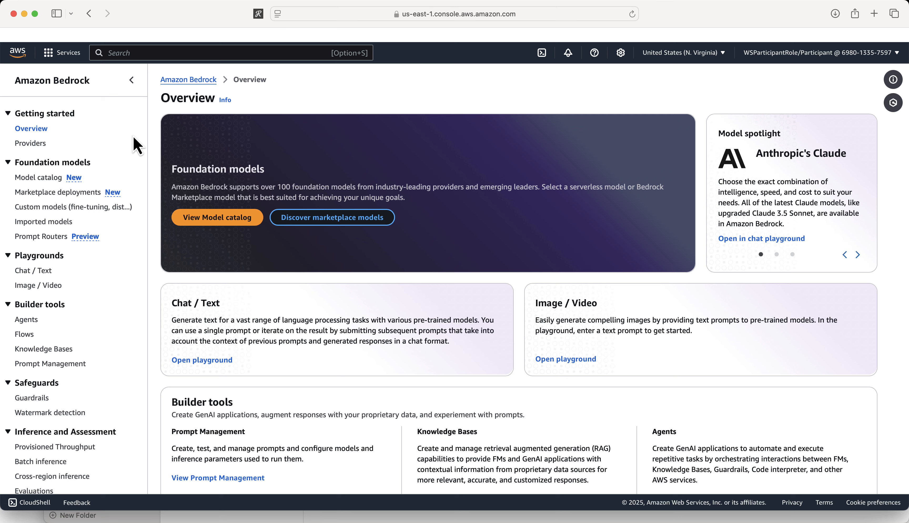
pyautogui.click(36, 144)
pyautogui.scroll(-3, 354, 321)
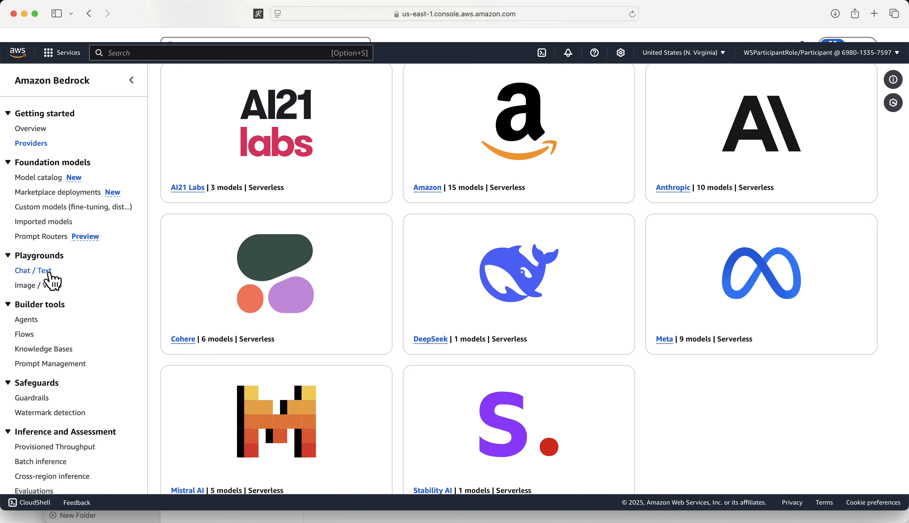
# Look through the Bedrock navigation sections and revisit the Chat / Text playground before returning to the overview
pyautogui.scroll(-5, 62, 361)
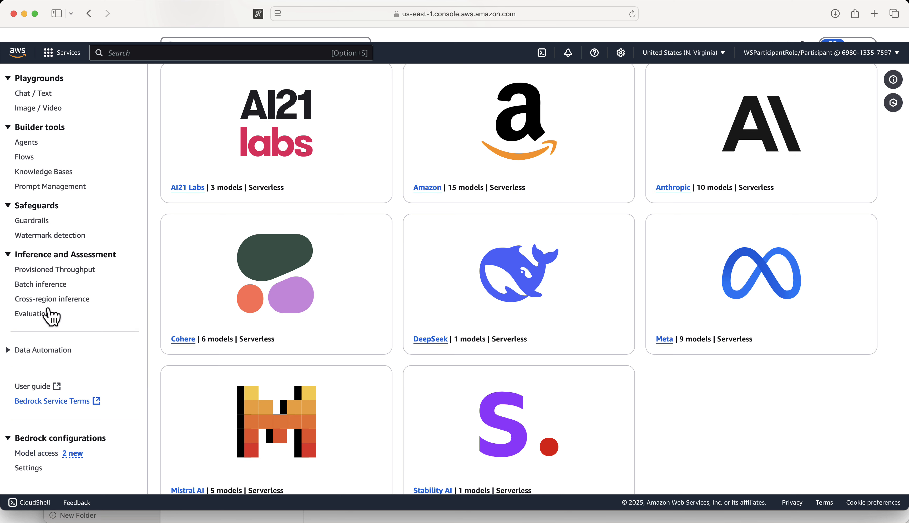
pyautogui.scroll(3, 49, 310)
pyautogui.scroll(4, 38, 207)
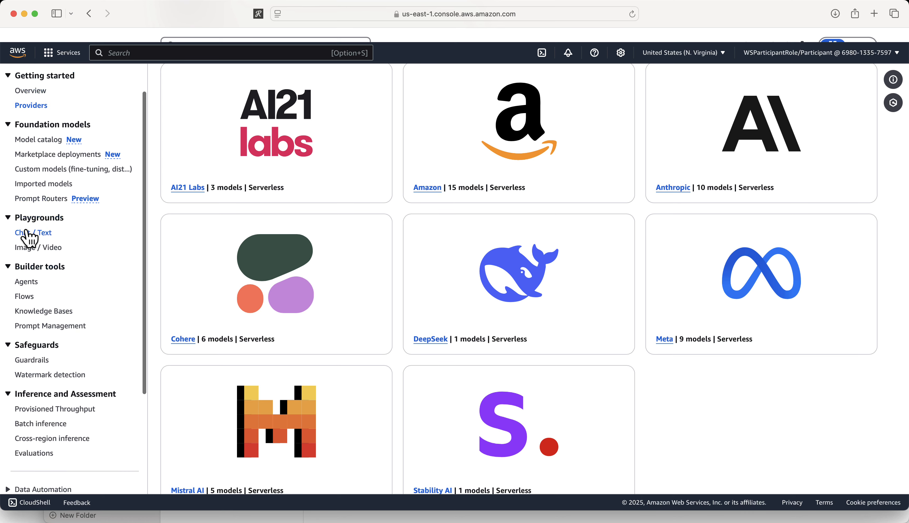
pyautogui.click(34, 233)
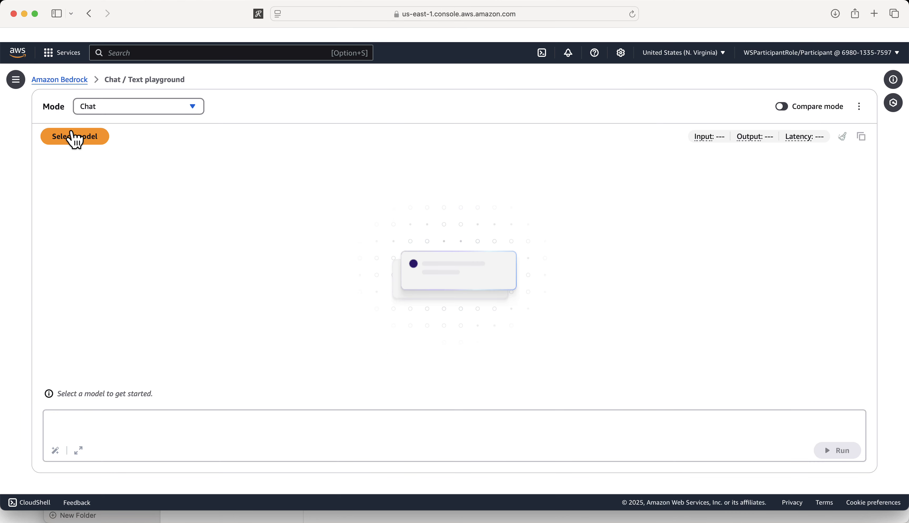
pyautogui.click(60, 80)
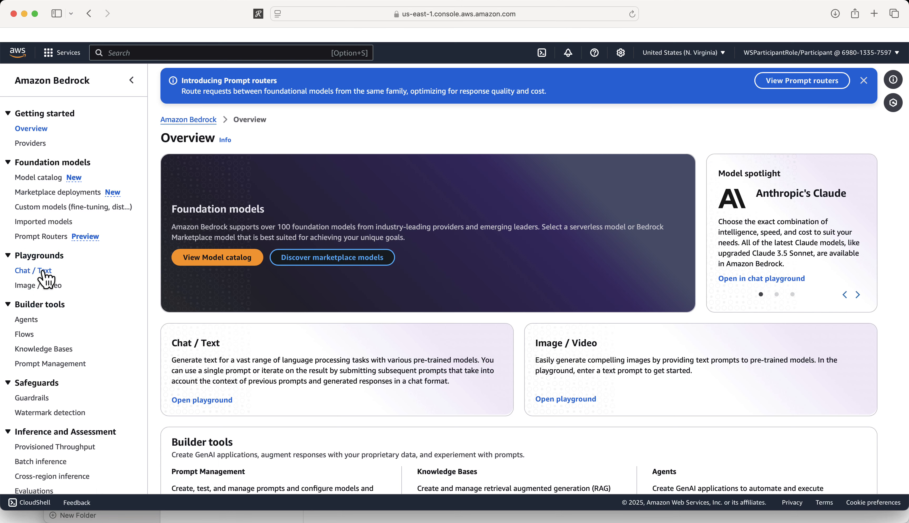
# Check the Stability AI models offered in the Image / Video playground without selecting one
pyautogui.click(40, 286)
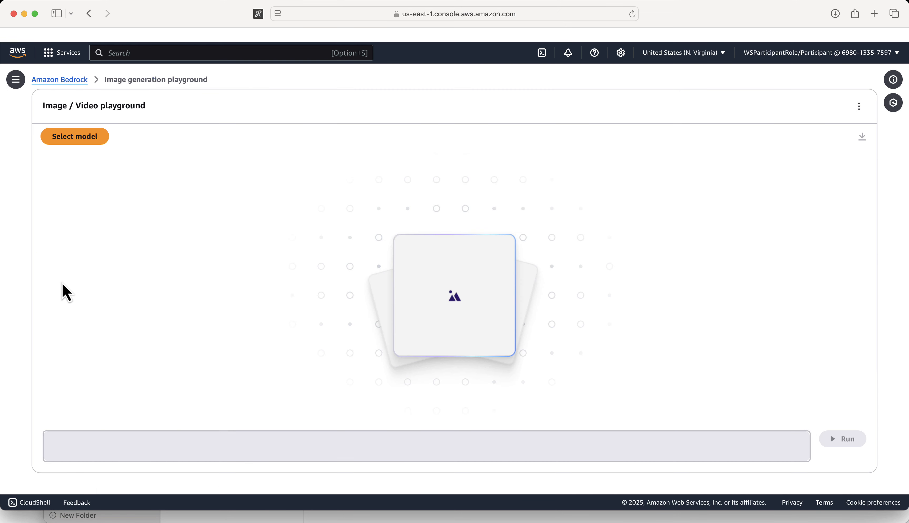
pyautogui.click(93, 139)
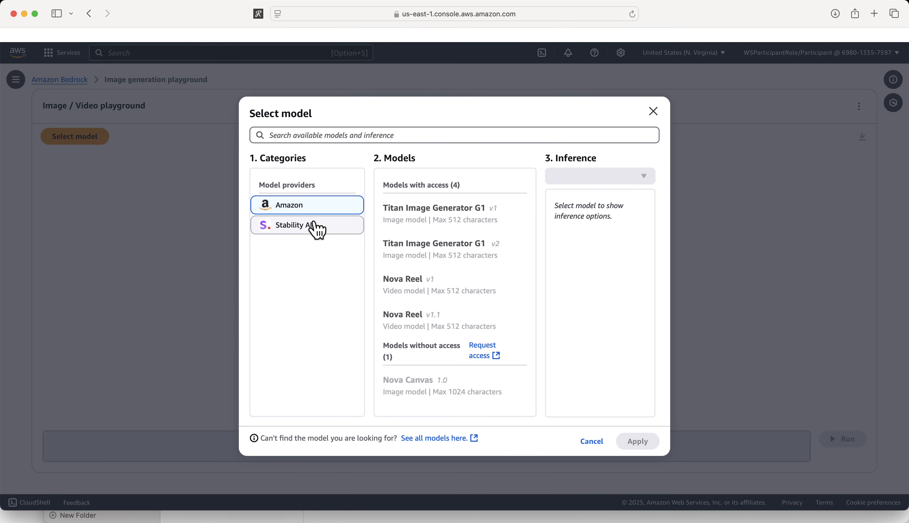
pyautogui.click(302, 223)
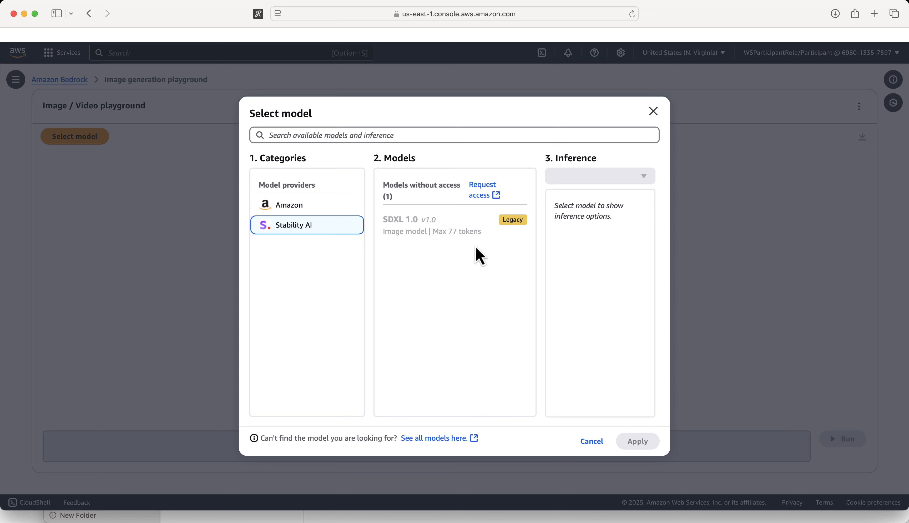
pyautogui.click(654, 112)
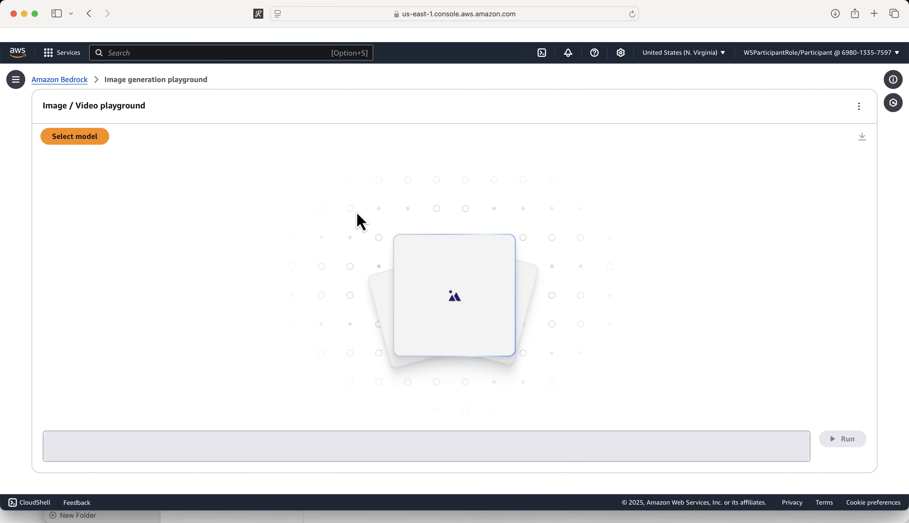